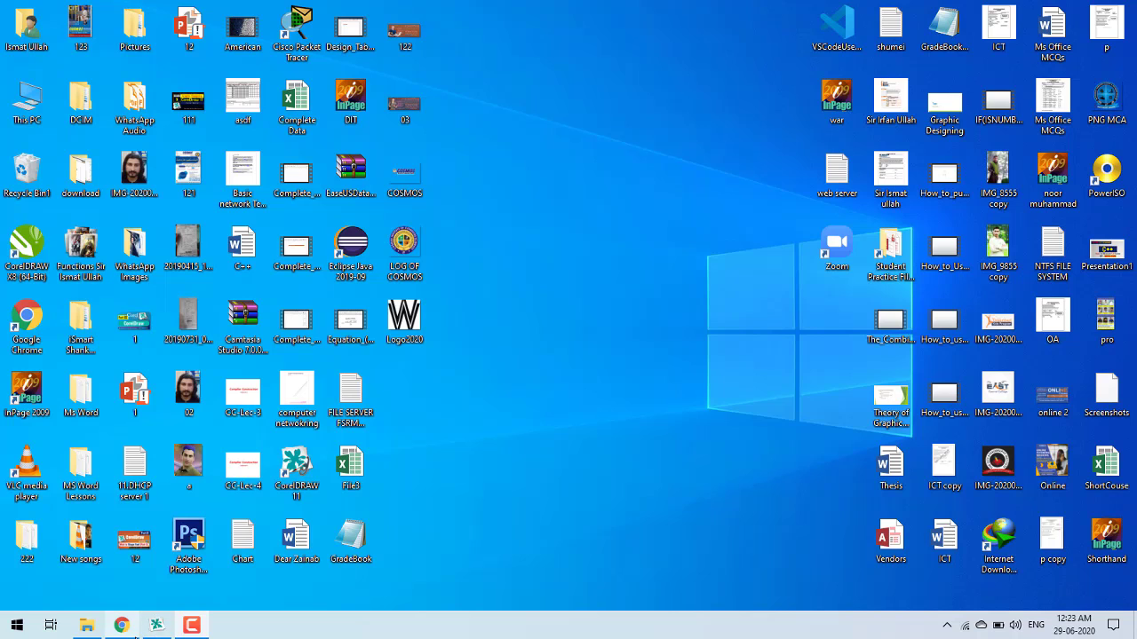
Step: Switch to CorelDRAW and delete everything in the drawing, including the red and yellow rings
click(156, 625)
key(F10)
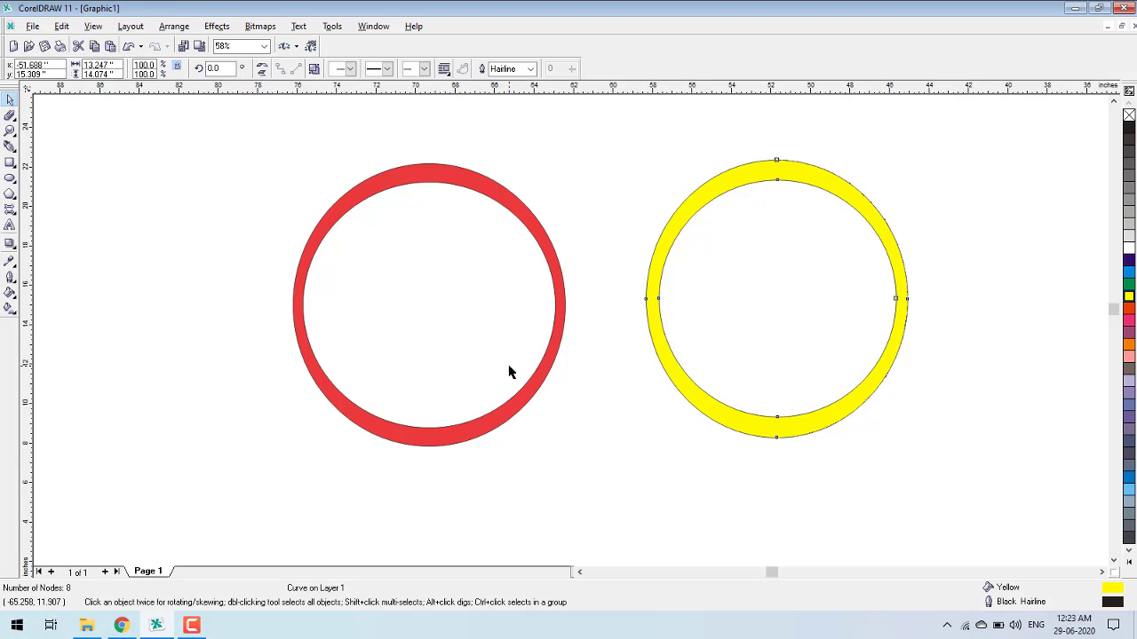
key(ctrl+a)
key(Delete)
key(ctrl+a)
key(Delete)
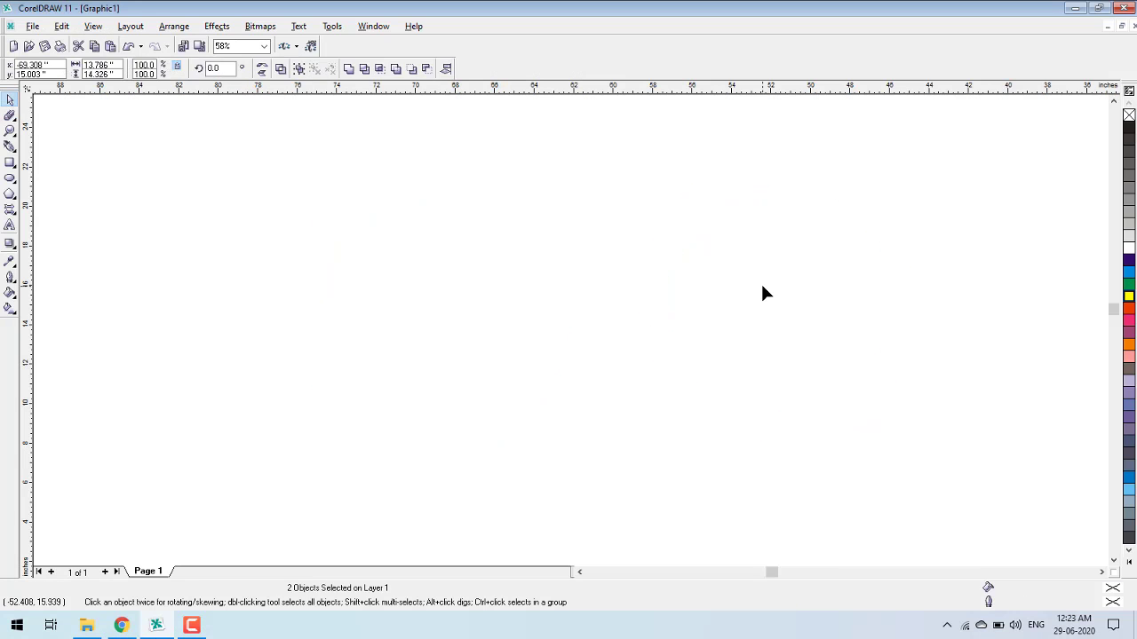
Step: Draw a rectangle about 9.4 by 4.4 inches in the empty area beside the page and fill it with Blue
key(shift+F4)
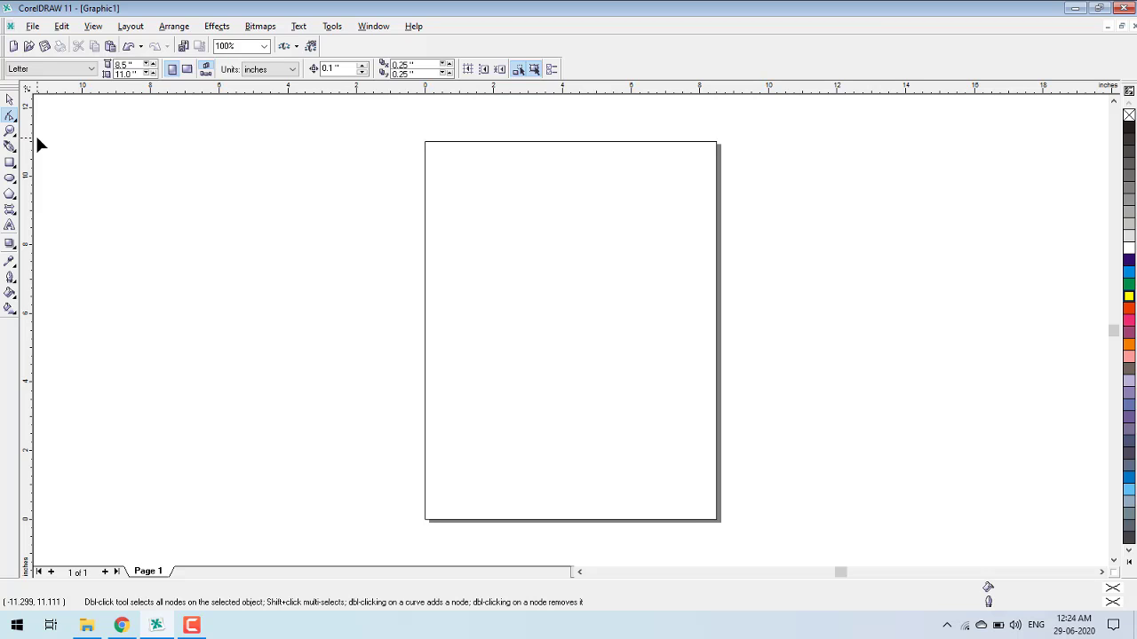
click(662, 573)
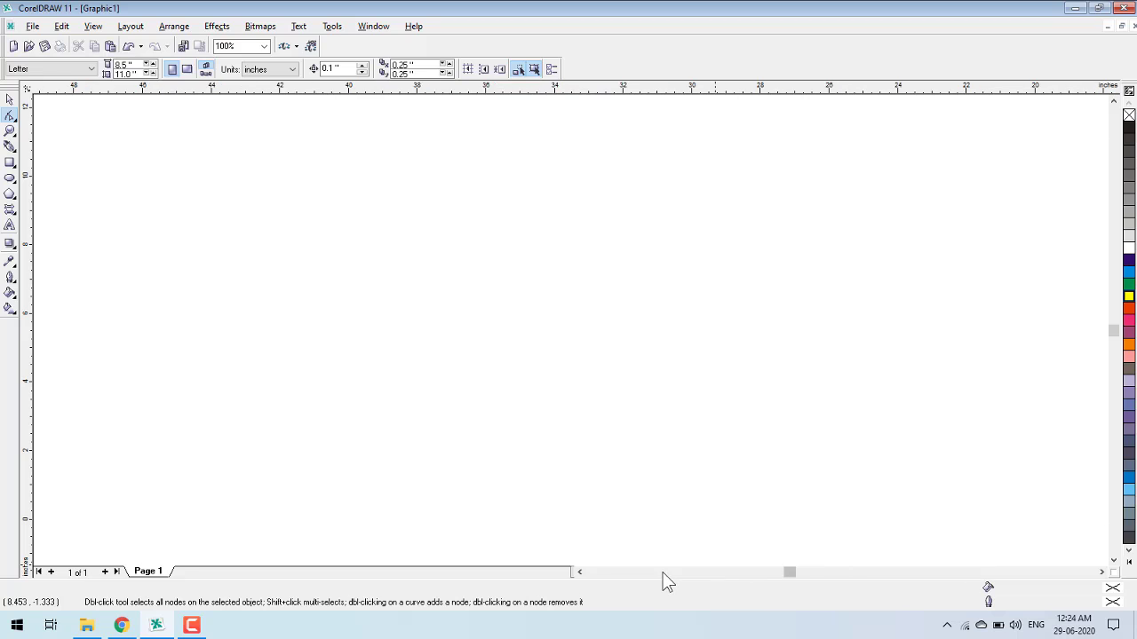
click(662, 572)
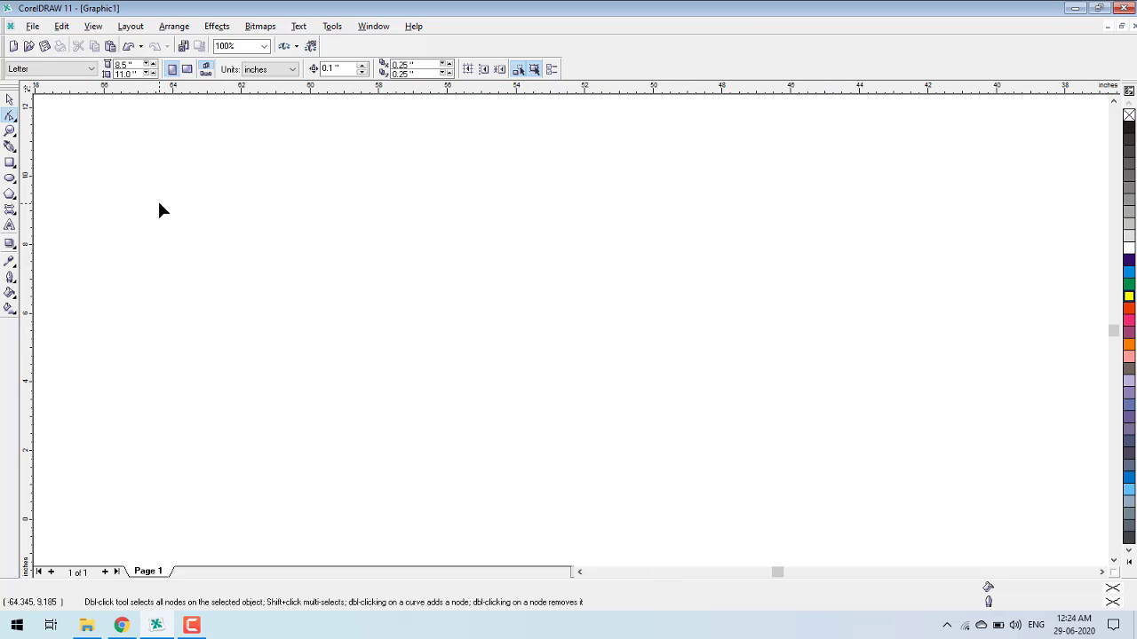
key(space)
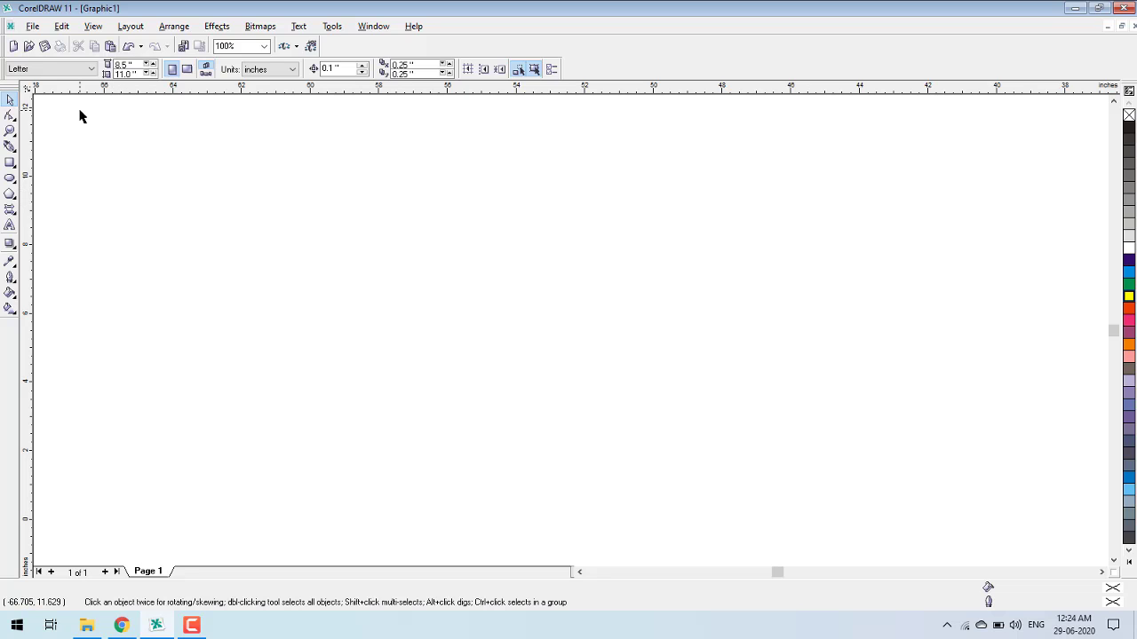
click(10, 162)
drag(187, 198, 509, 352)
key(space)
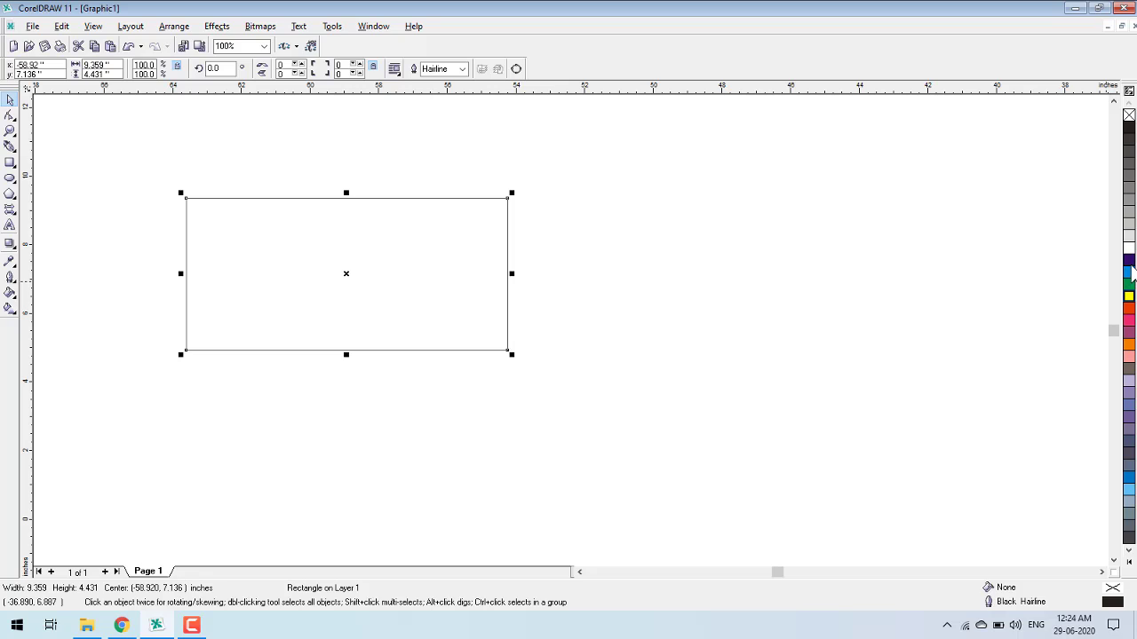
click(1130, 264)
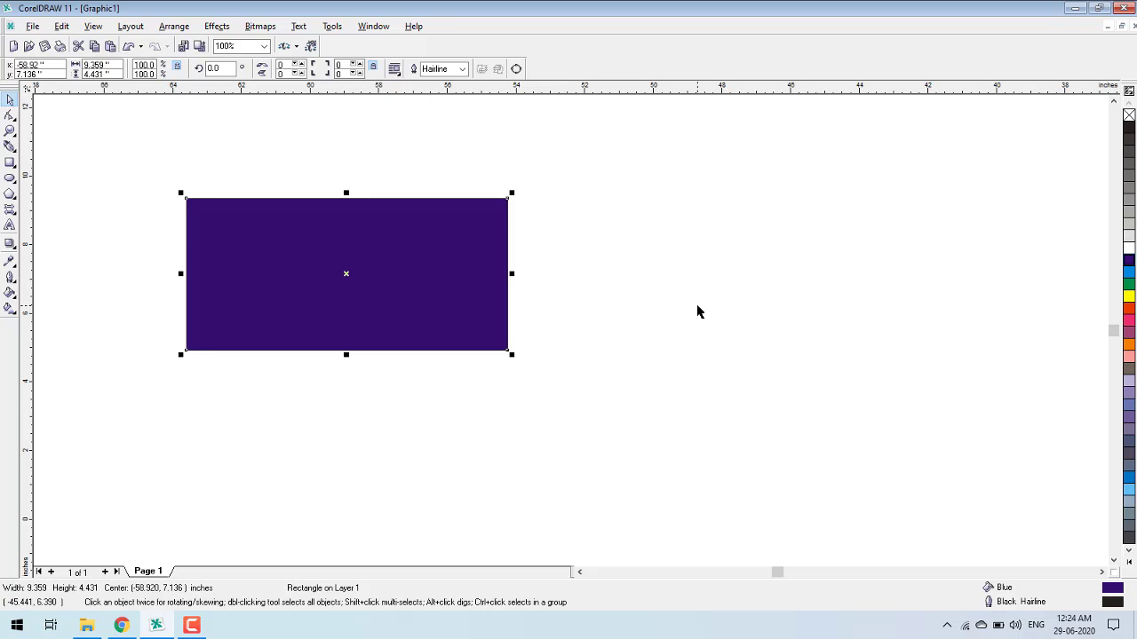
Step: Cut the blue rectangle diagonally with the Knife tool from its upper-left corner to its lower-right corner
click(10, 115)
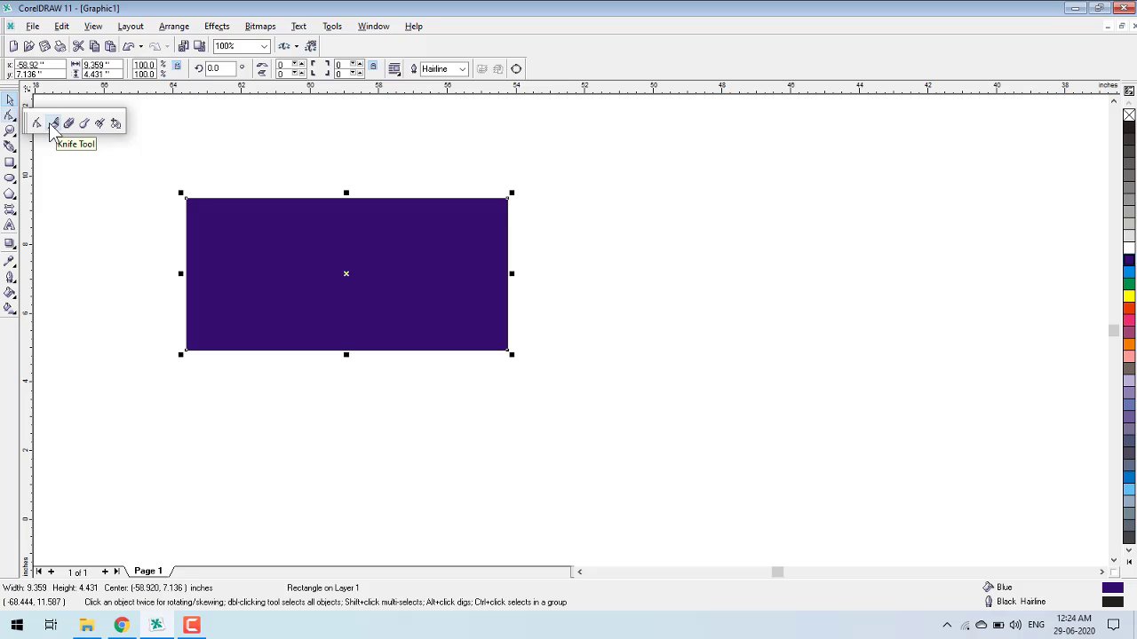
click(53, 123)
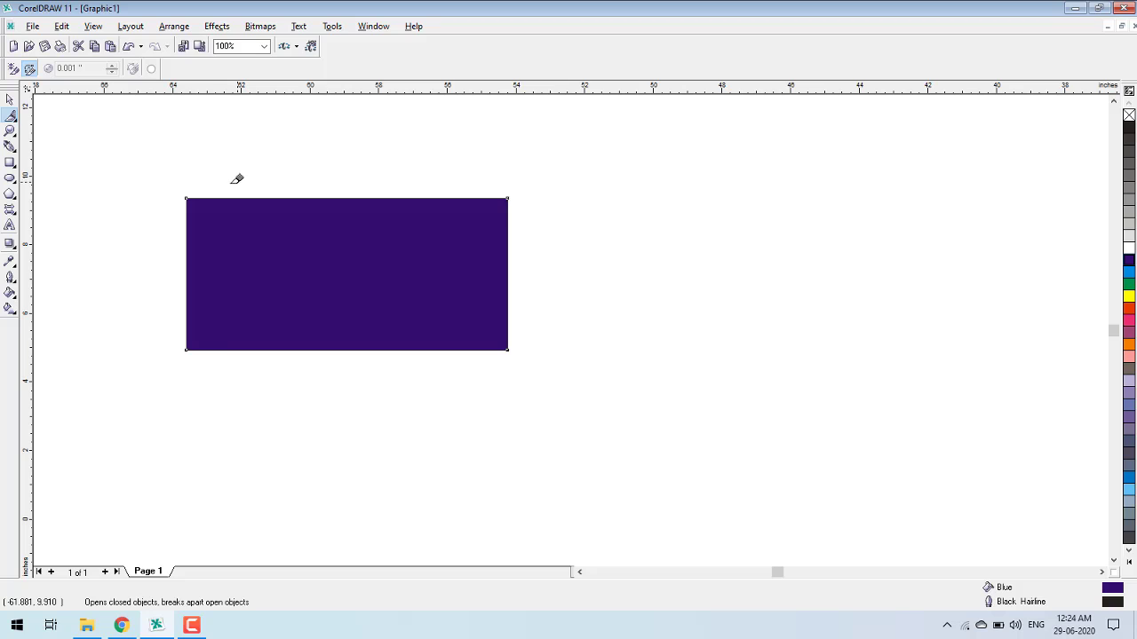
click(188, 197)
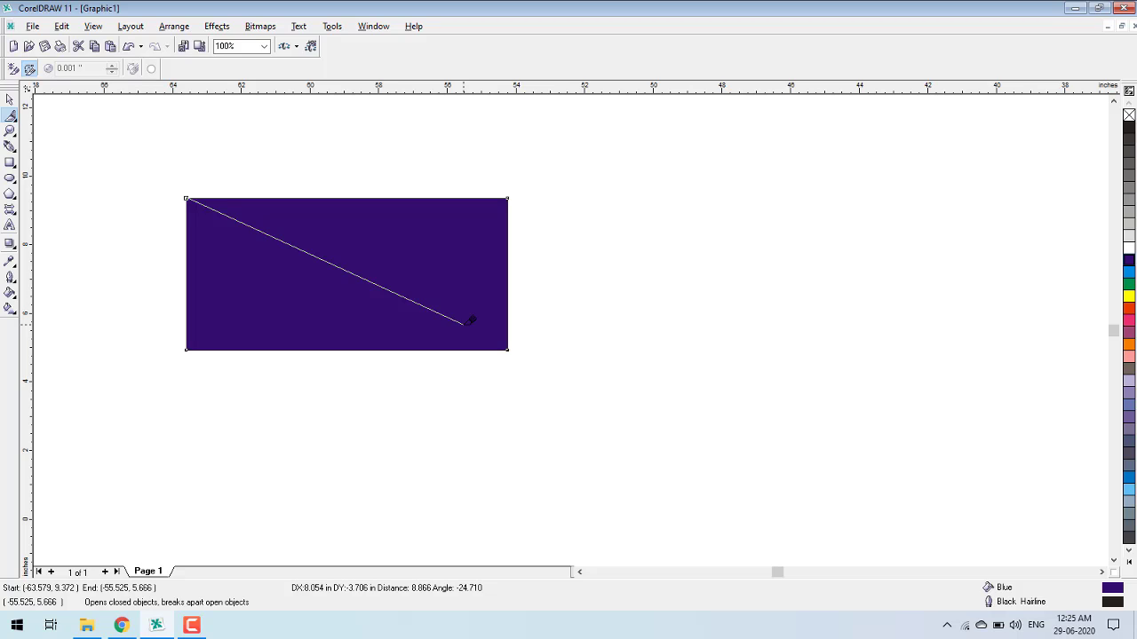
click(509, 341)
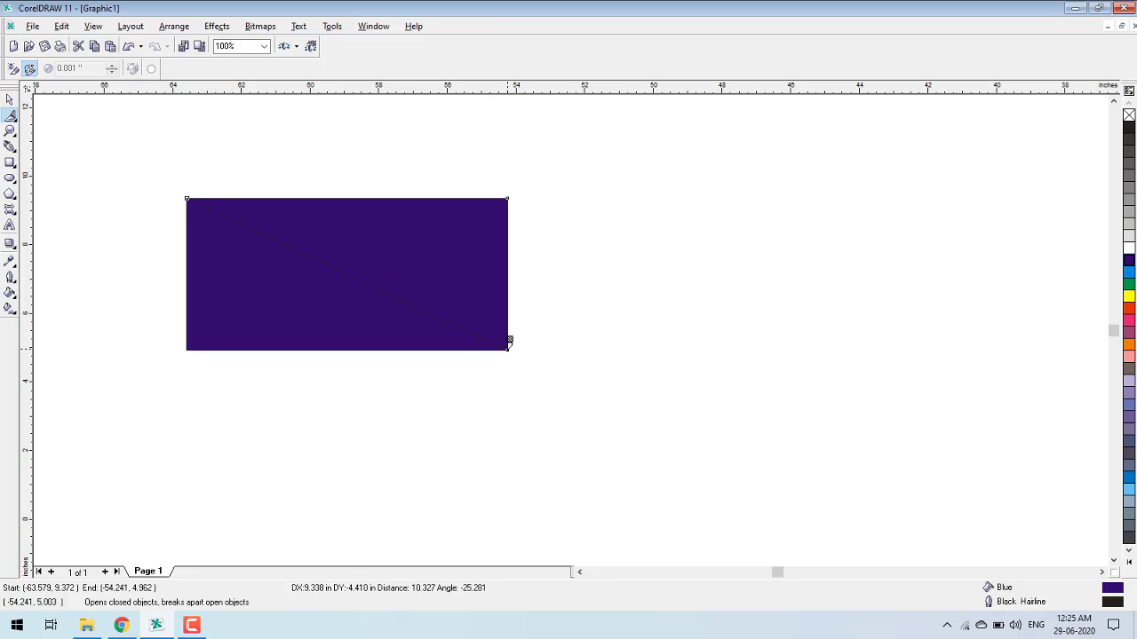
click(507, 348)
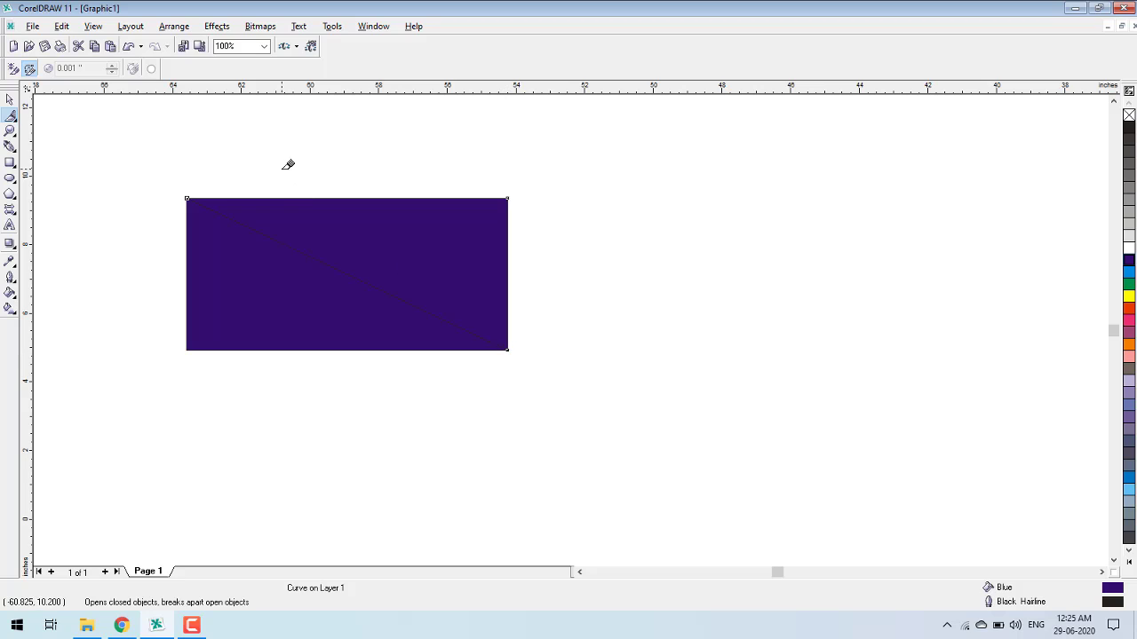
Step: Fill the upper triangular piece with Yellow and move it slightly up and away from the blue piece
click(11, 99)
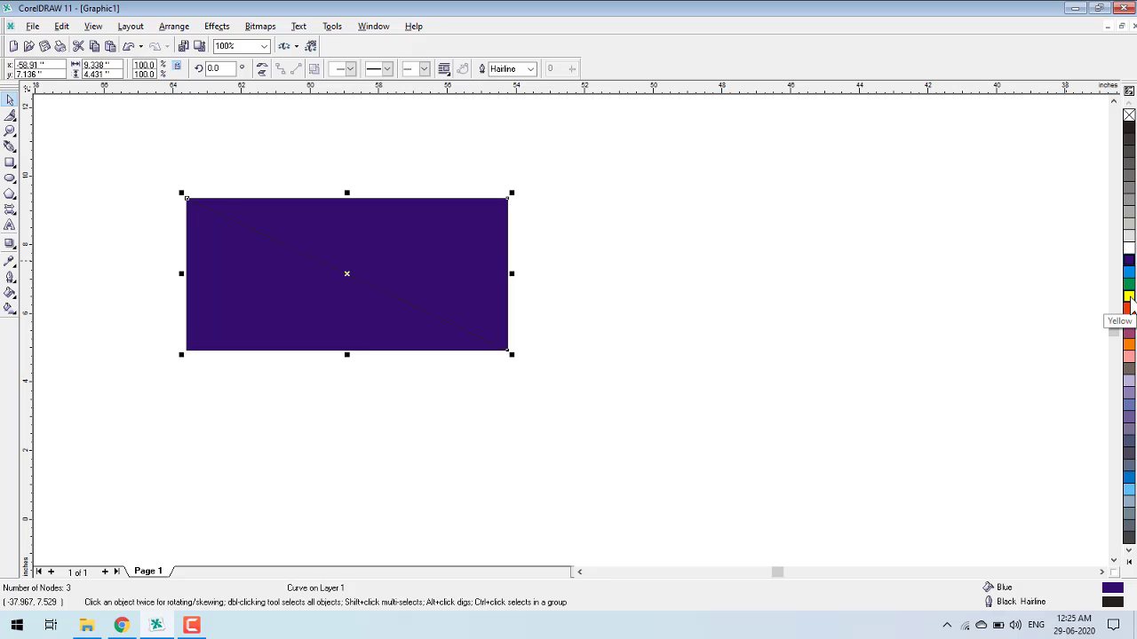
click(1128, 298)
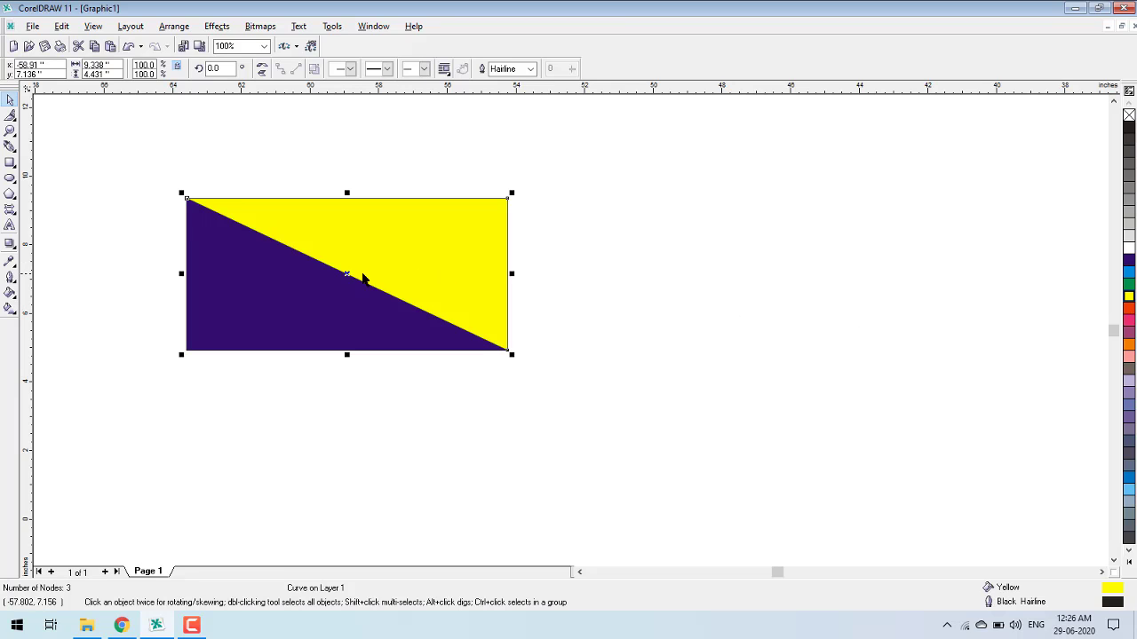
drag(349, 274, 360, 263)
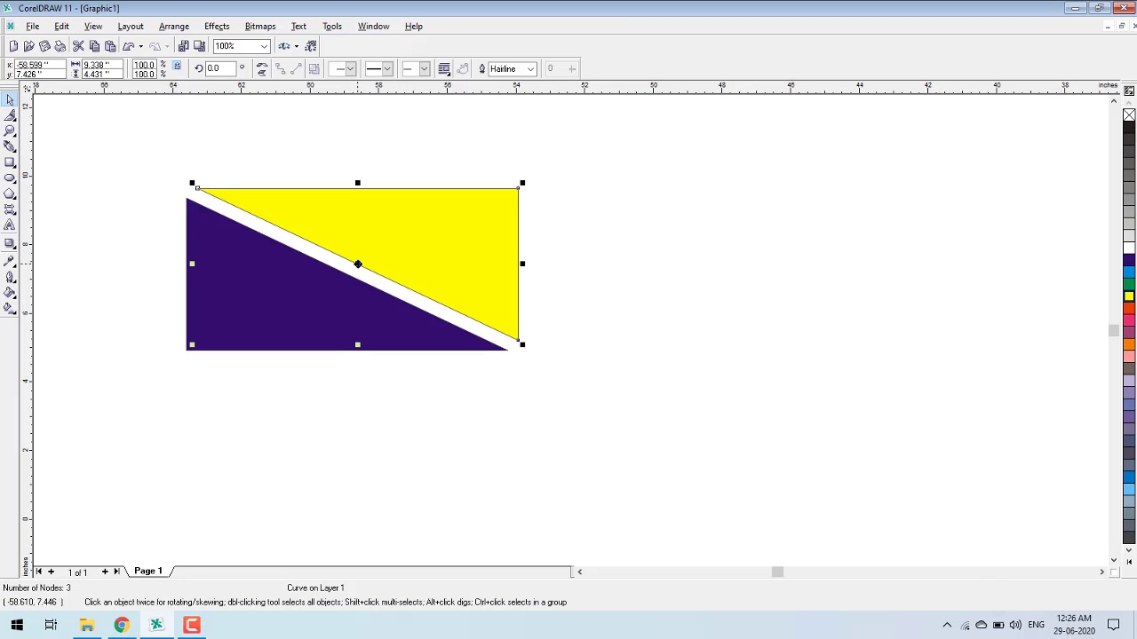
click(546, 258)
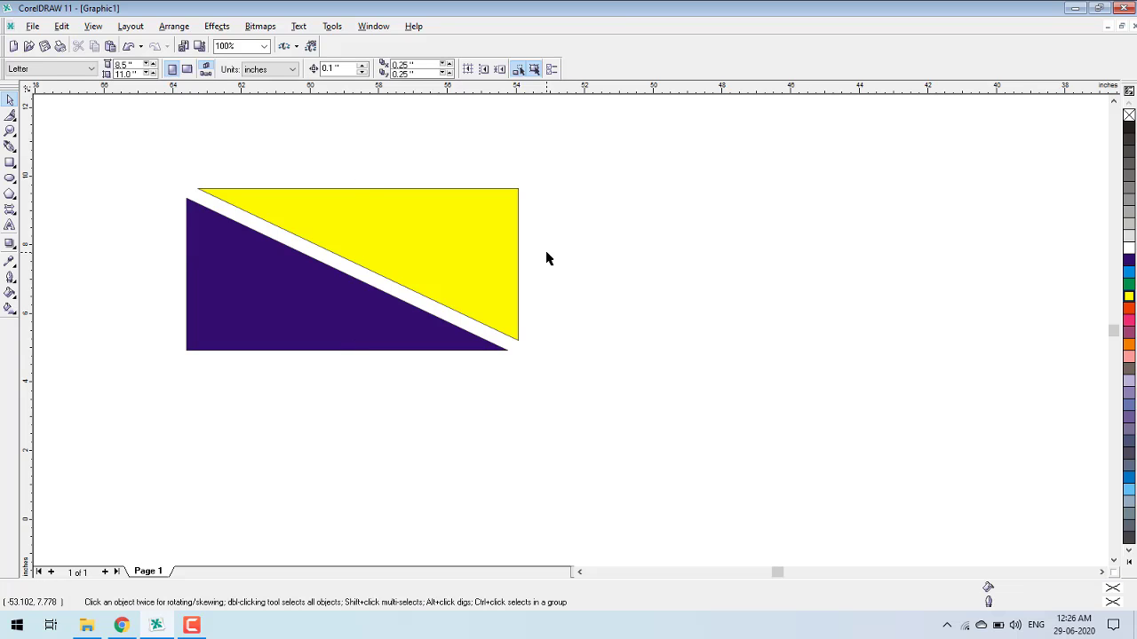
Step: Draw a circle about 7.7 inches in diameter in an empty area left of the page and fill it with Green
click(824, 573)
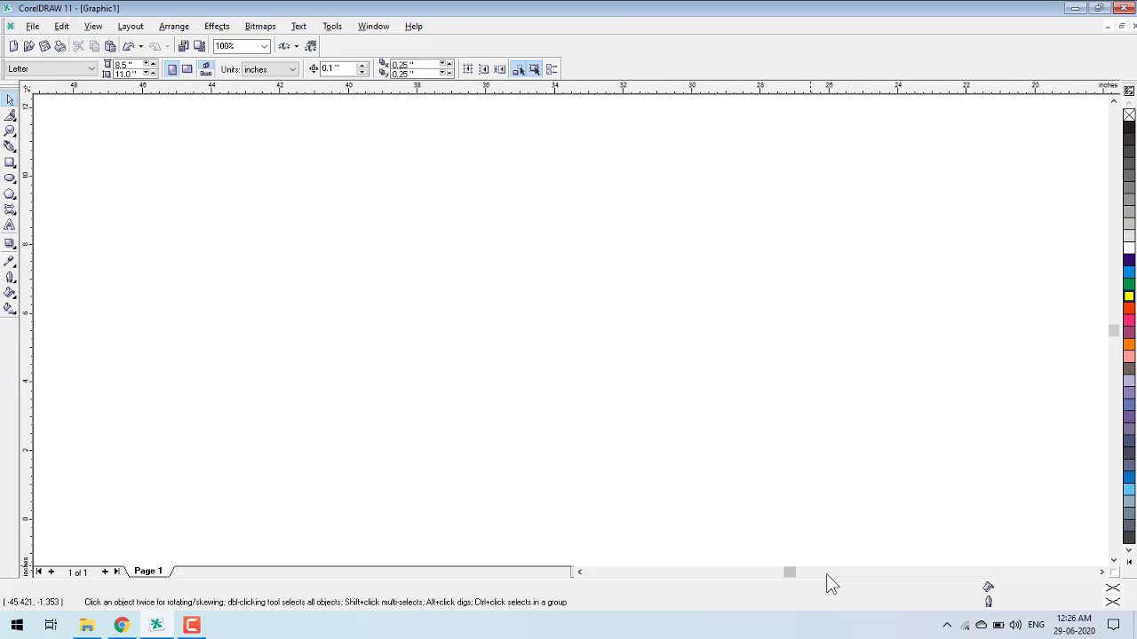
click(9, 177)
drag(302, 214, 512, 442)
key(space)
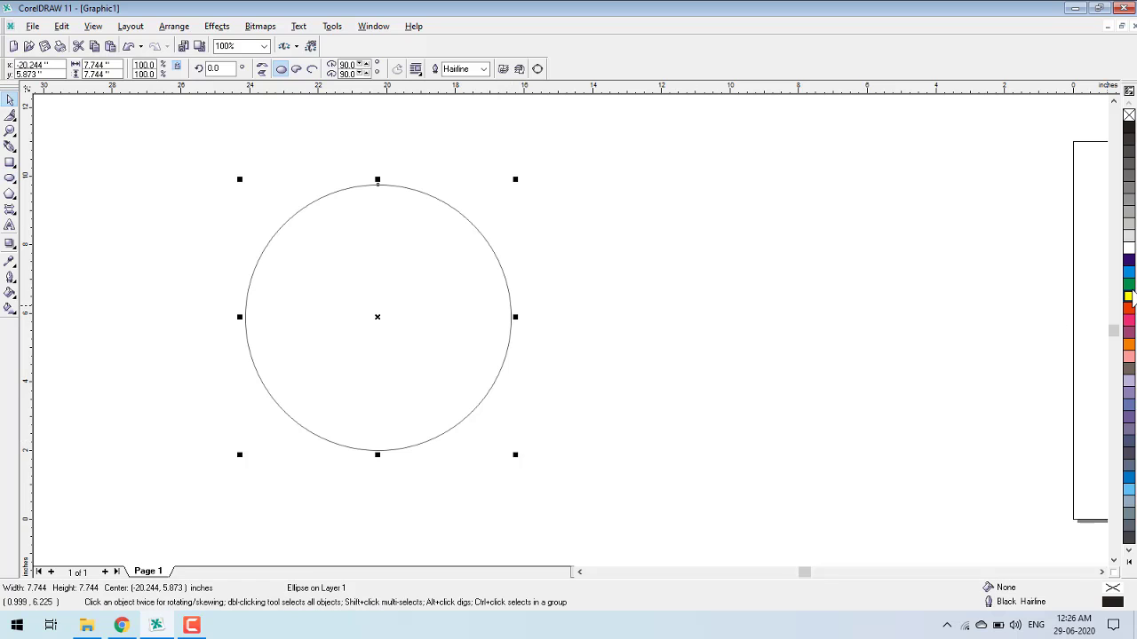
click(1128, 284)
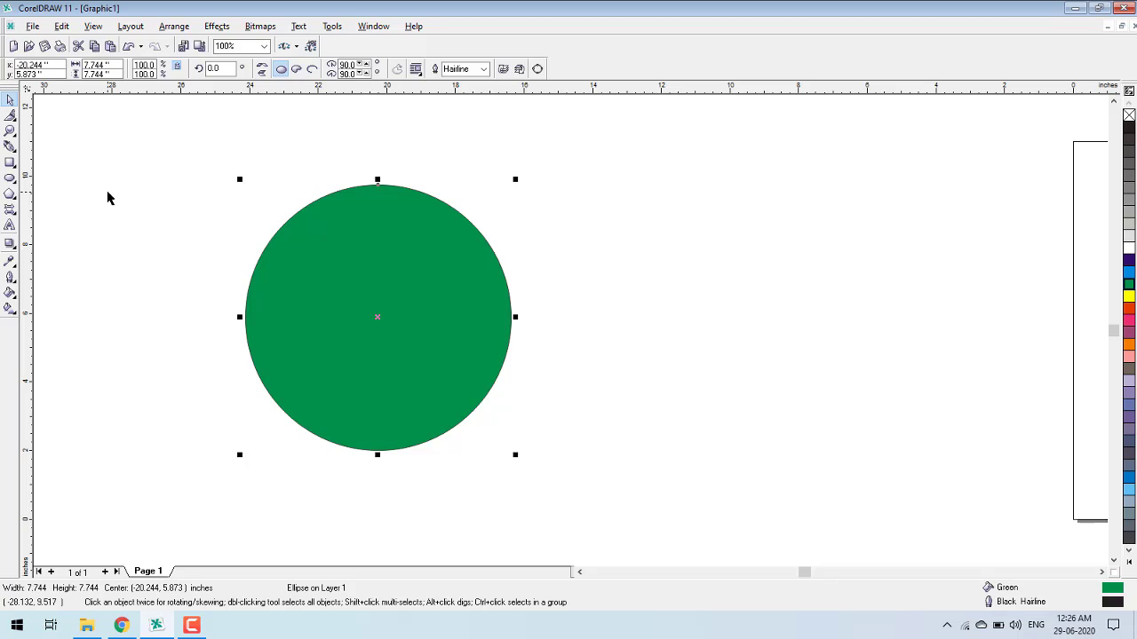
Step: Cut the green circle across its middle with the Knife tool and move the lower half down to open a gap
click(11, 116)
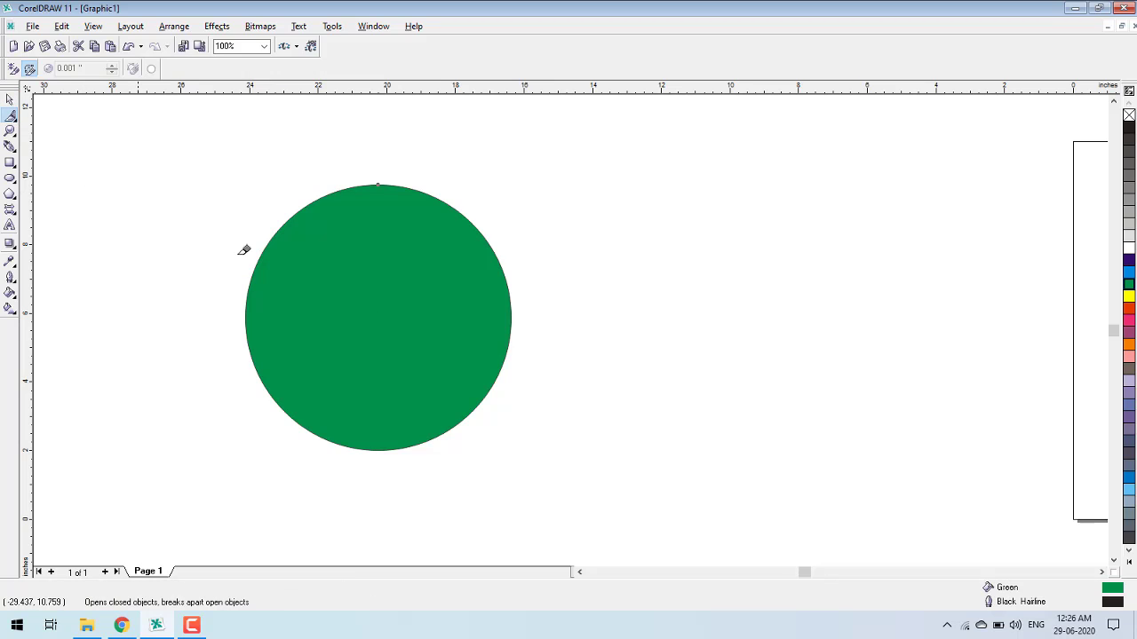
click(247, 305)
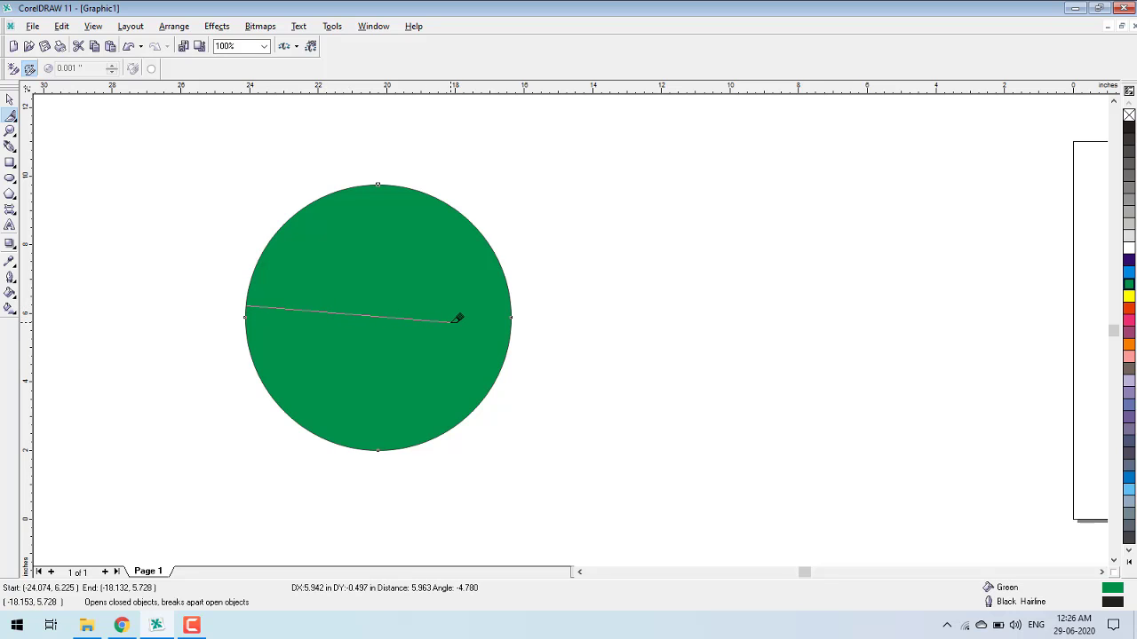
click(511, 316)
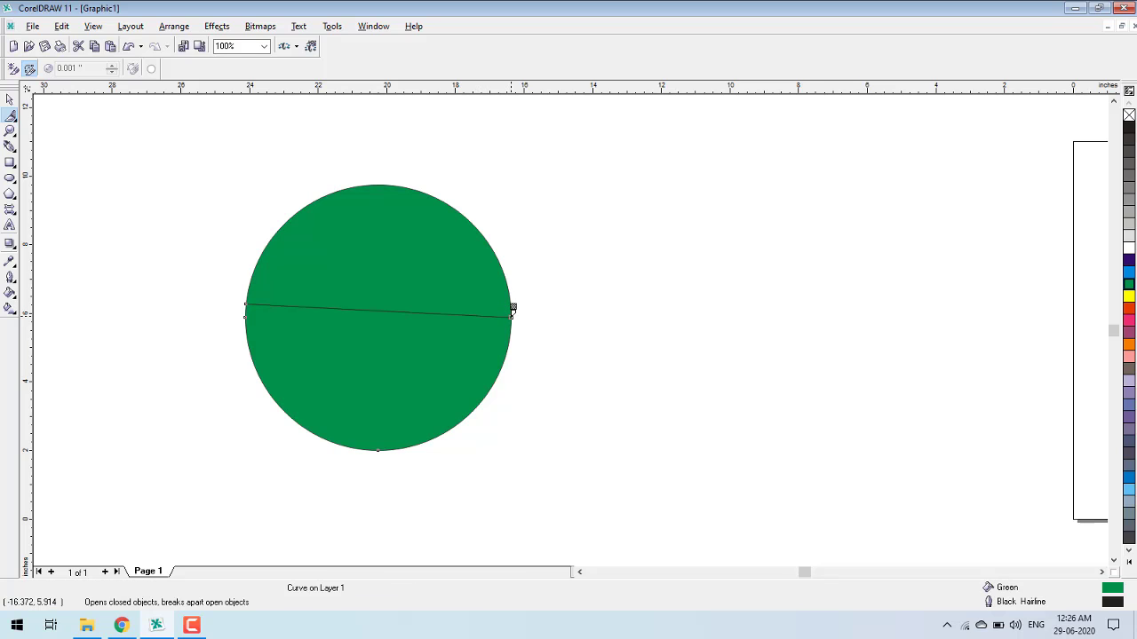
key(space)
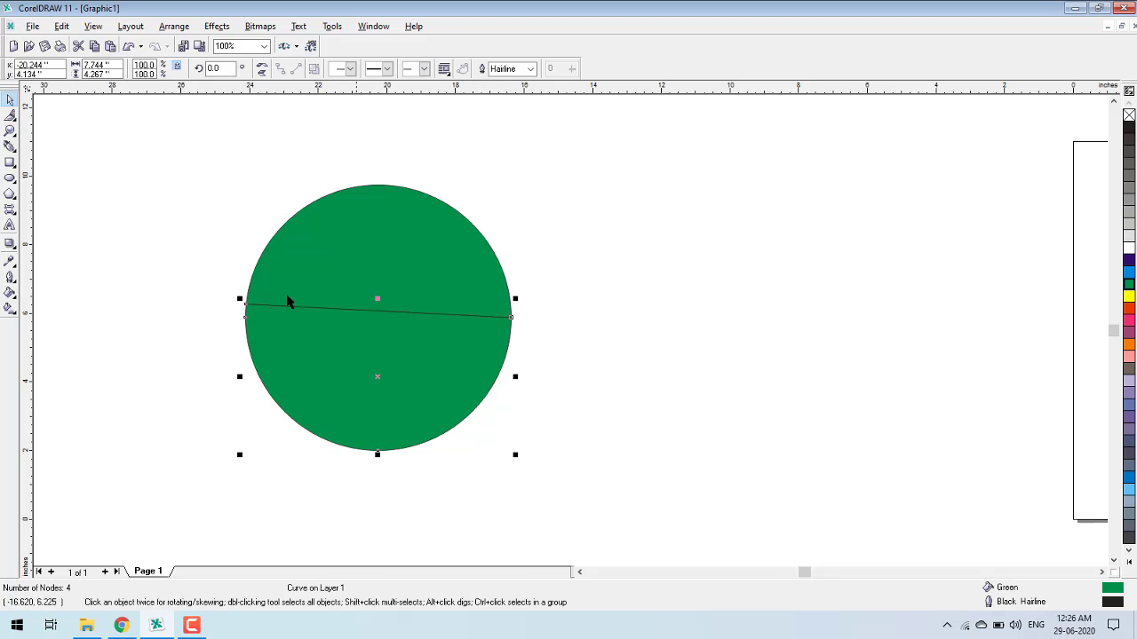
drag(381, 381, 380, 401)
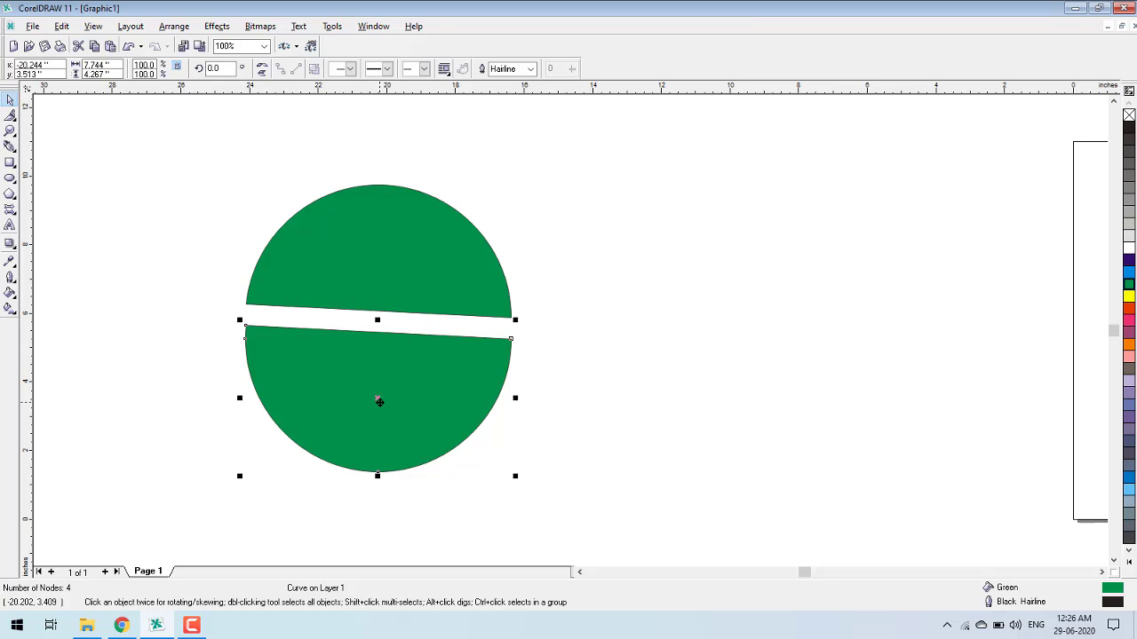
Step: Delete both halves of the green circle
key(Delete)
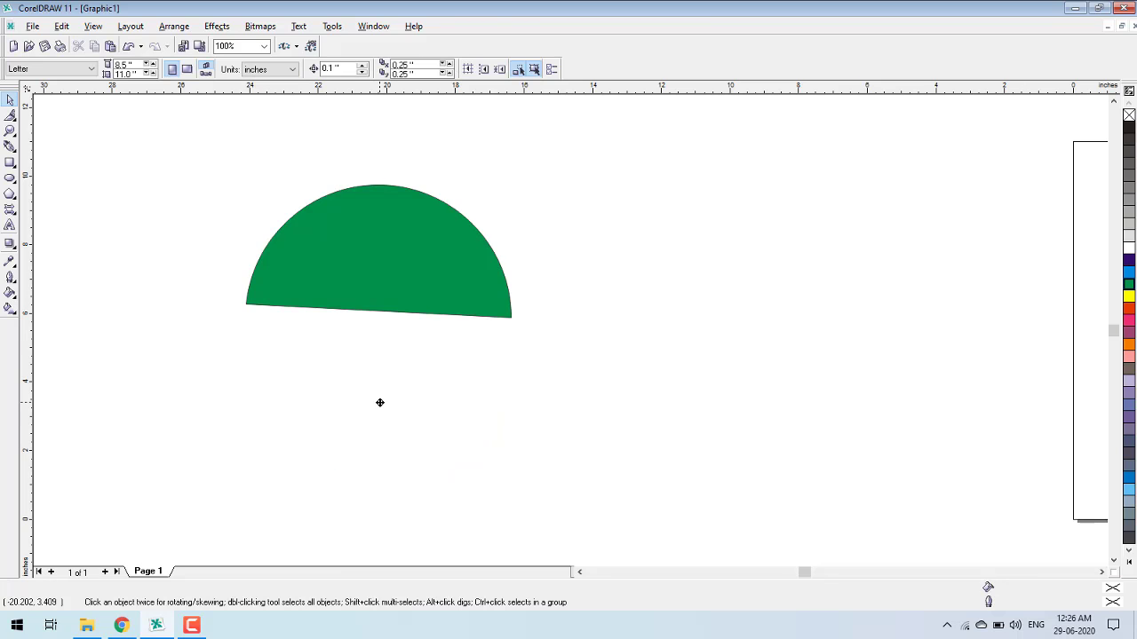
click(373, 308)
key(Delete)
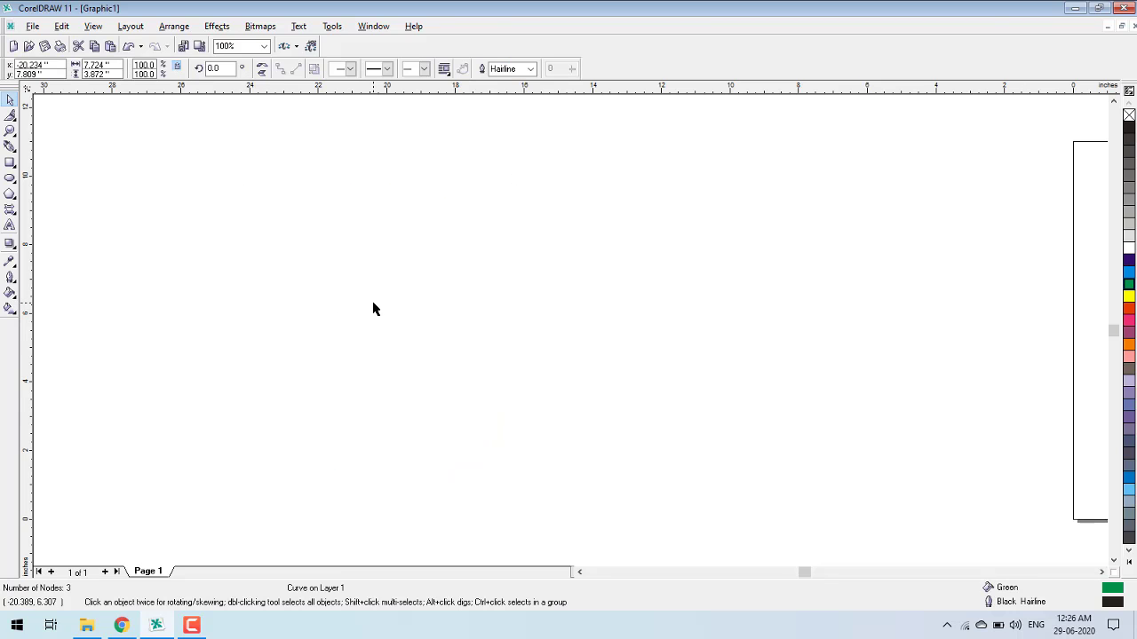
Step: Draw a rectangle about 13.9 by 6.3 inches left of the page and fill it with Blue
click(9, 162)
drag(161, 204, 639, 424)
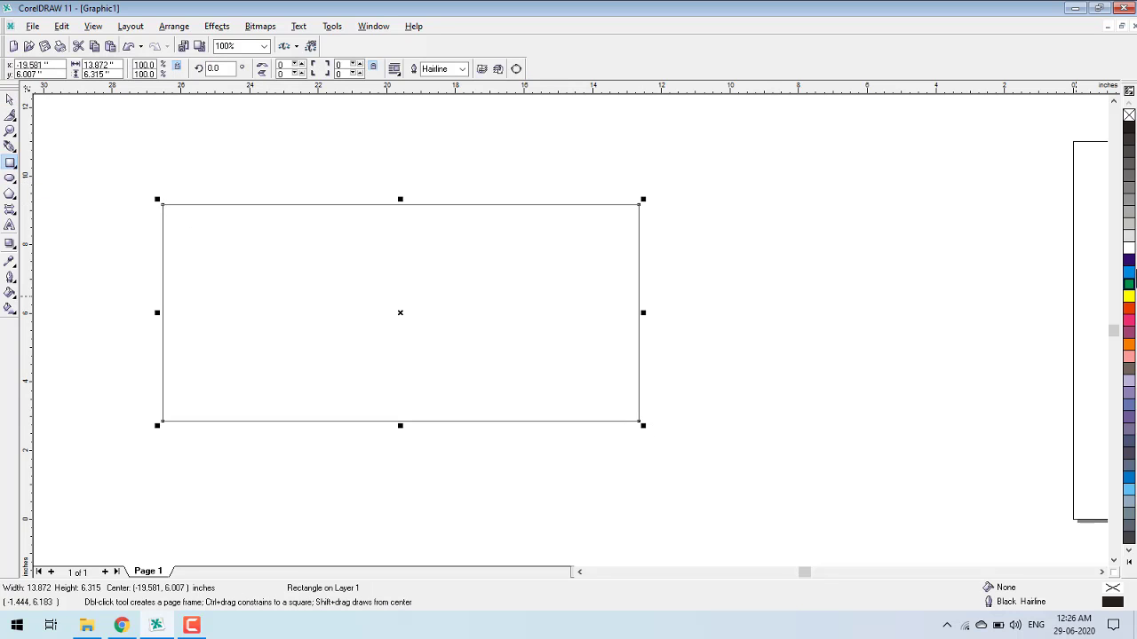
click(1129, 263)
key(space)
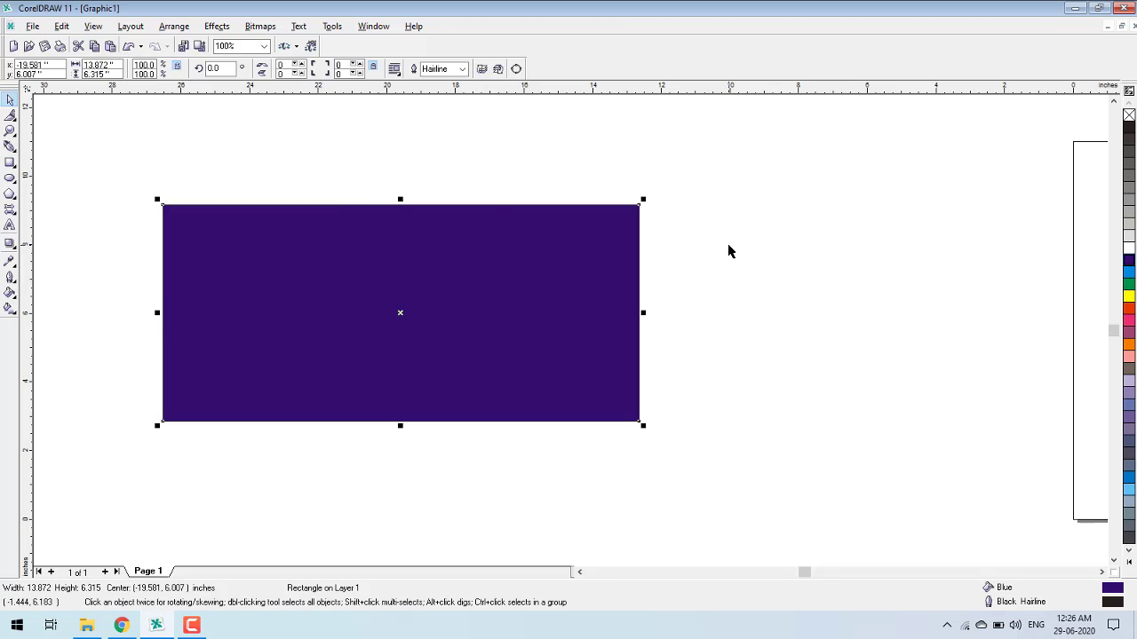
Step: Cut the rectangle with a jagged freehand Knife line from its top edge to its right edge, and fill the upper piece with Yellow
click(9, 116)
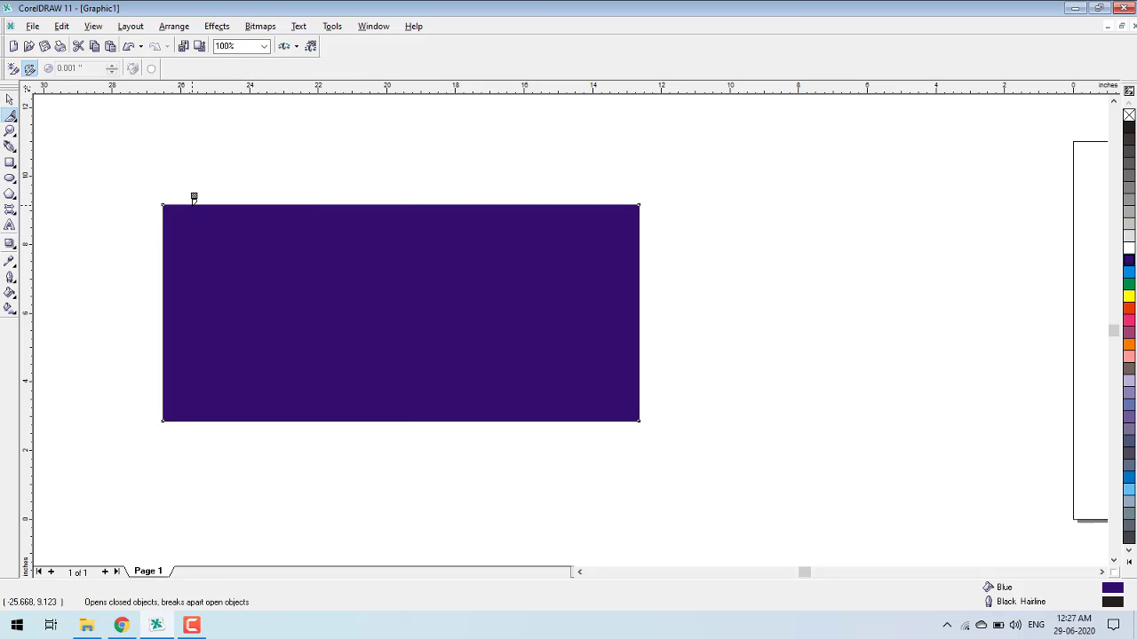
mouse_move(193, 198)
mouse_down()
mouse_move(193, 245)
mouse_move(220, 235)
mouse_move(246, 258)
mouse_move(243, 296)
mouse_move(290, 300)
mouse_move(336, 322)
mouse_move(397, 323)
mouse_move(419, 340)
mouse_move(527, 318)
mouse_move(564, 342)
mouse_move(591, 335)
mouse_move(609, 303)
mouse_move(620, 308)
mouse_move(594, 285)
mouse_move(638, 278)
mouse_up()
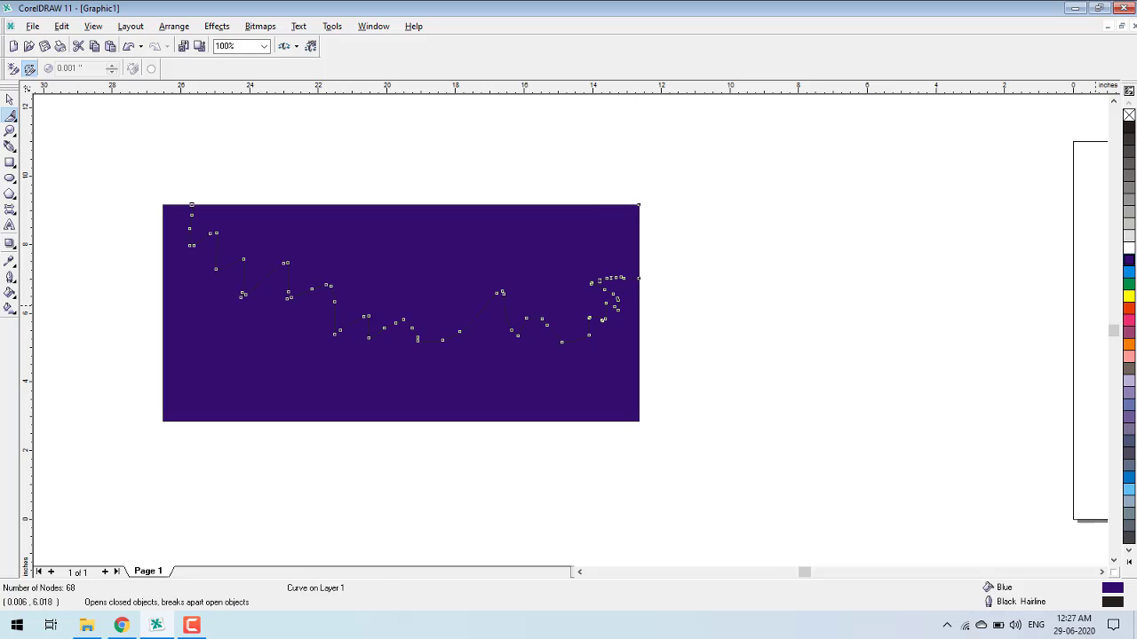
click(1129, 296)
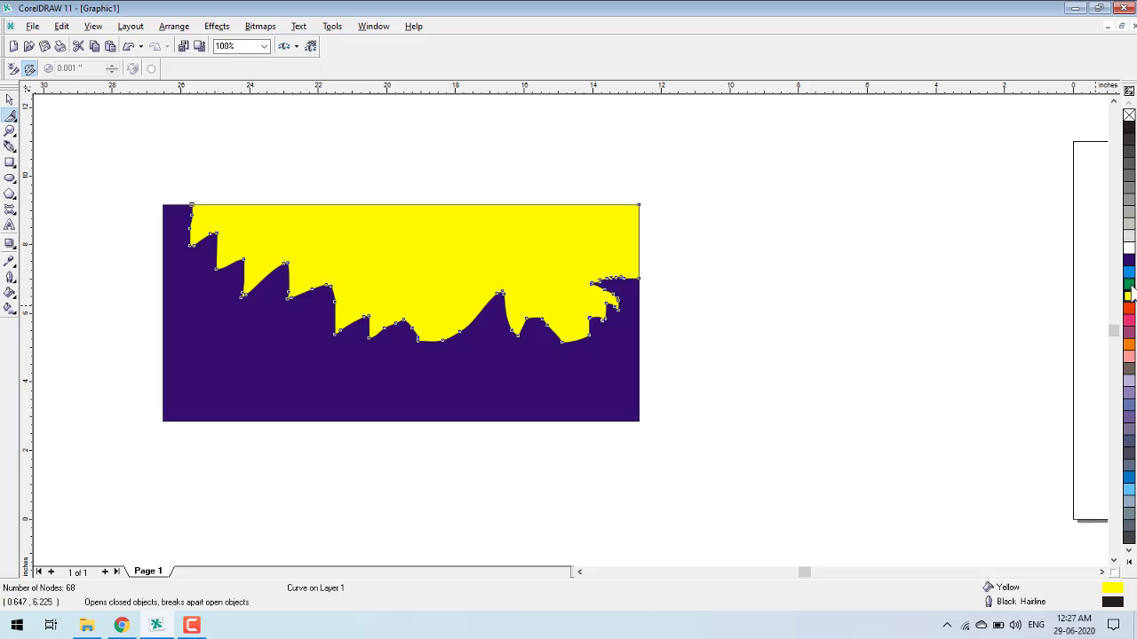
key(space)
click(874, 310)
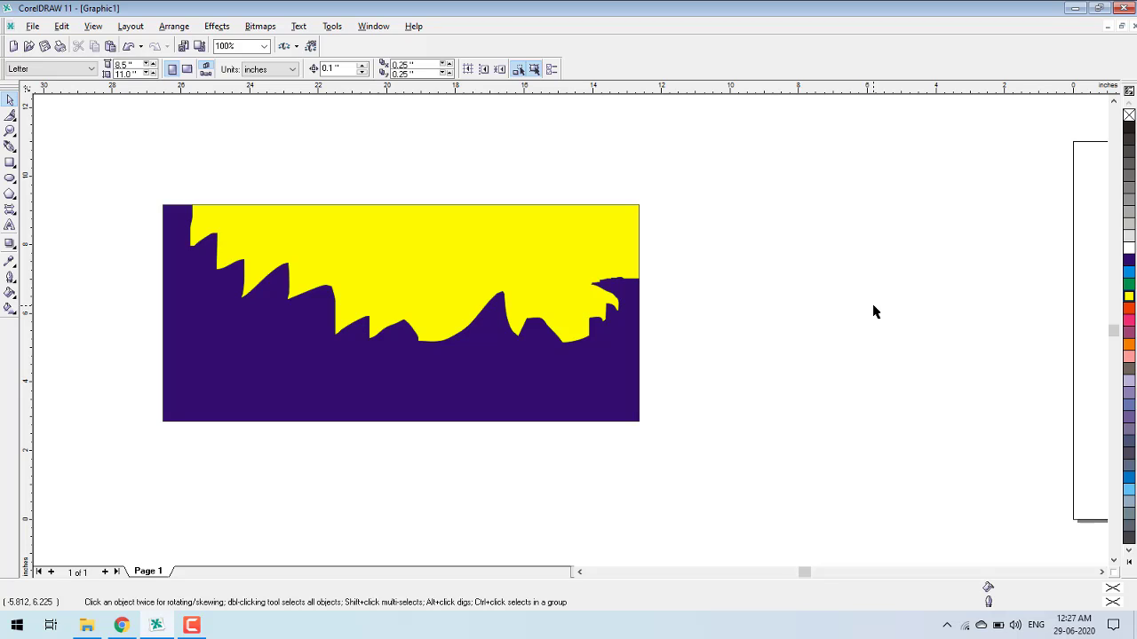
Step: Delete both the yellow and the blue piece of the freehand-cut rectangle
drag(706, 164, 92, 466)
key(Delete)
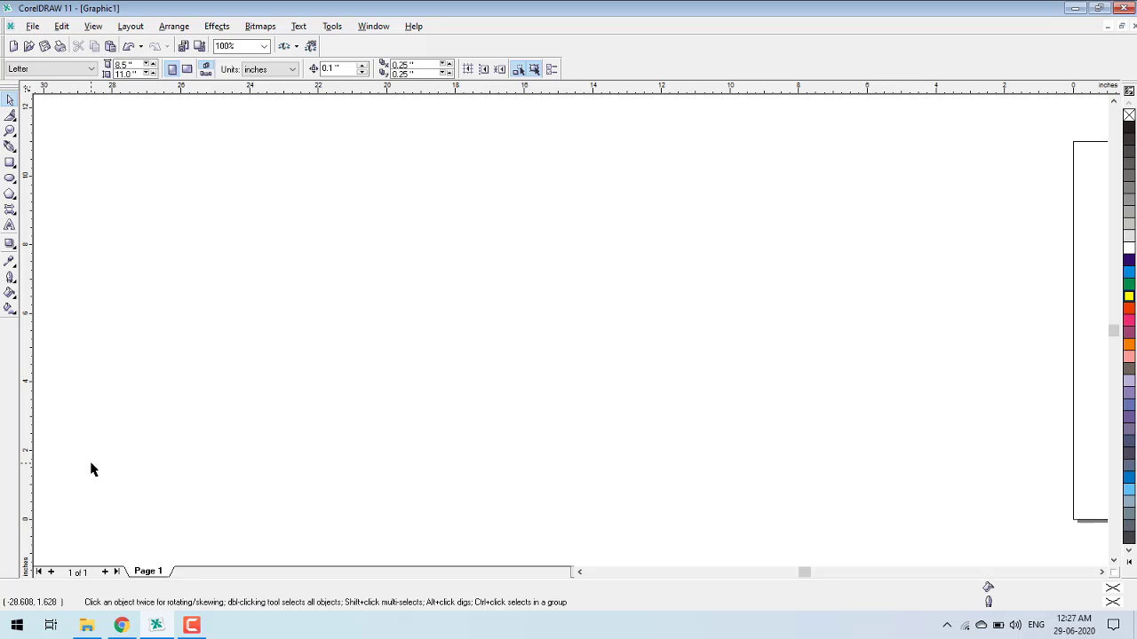
Step: Activate the Eraser tool, try its square nib, return to the round nib, and set the eraser thickness to 2.0 inches
click(10, 116)
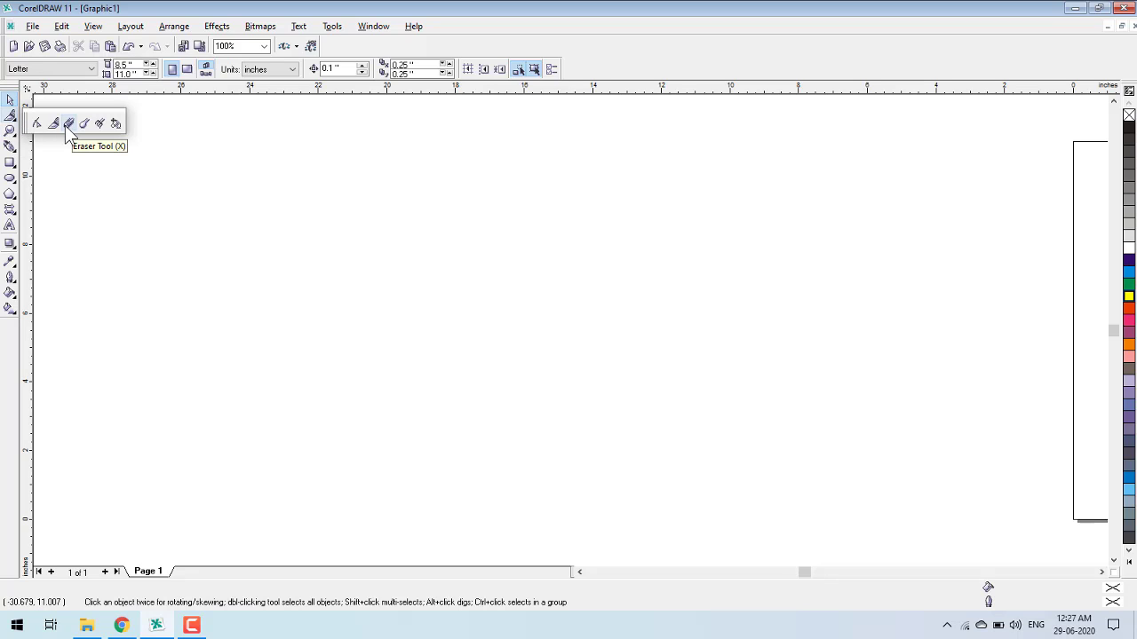
click(67, 124)
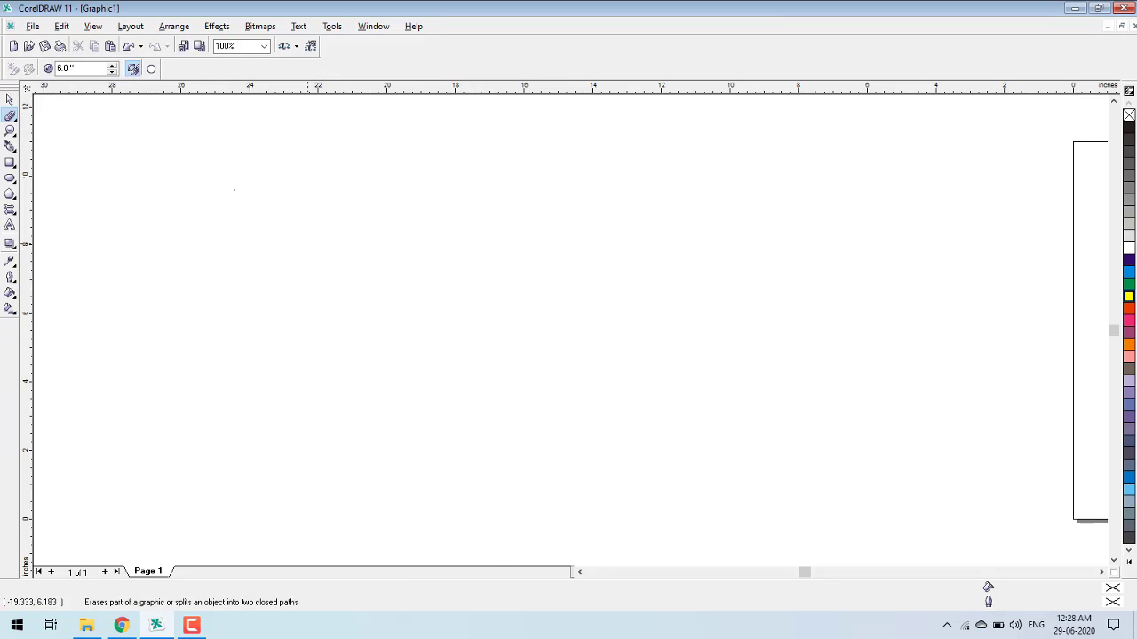
click(151, 70)
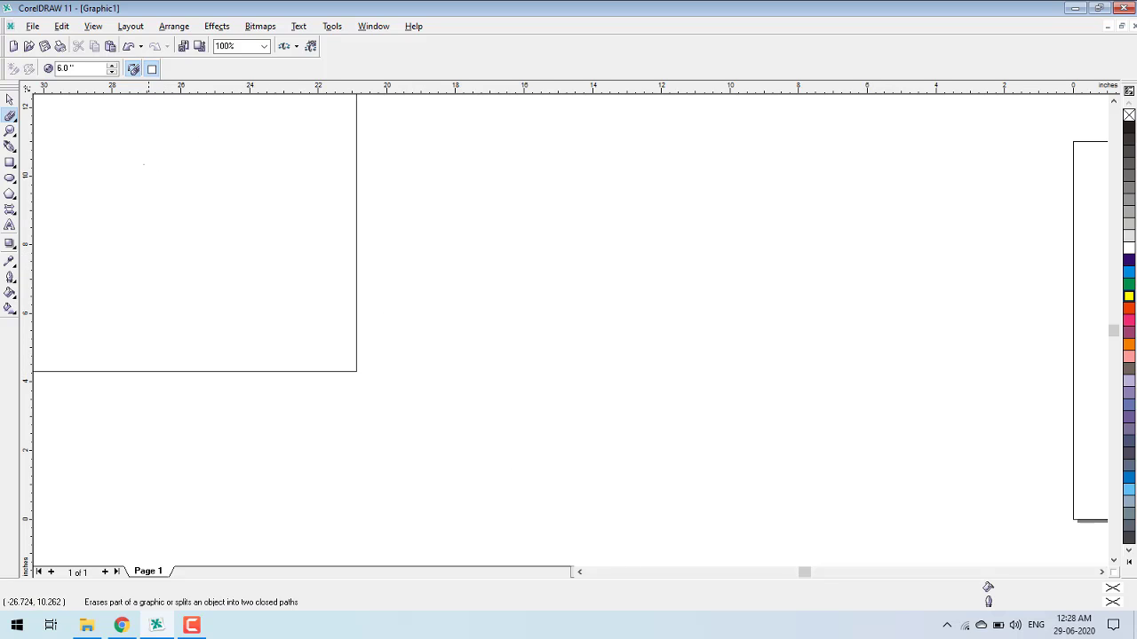
click(151, 69)
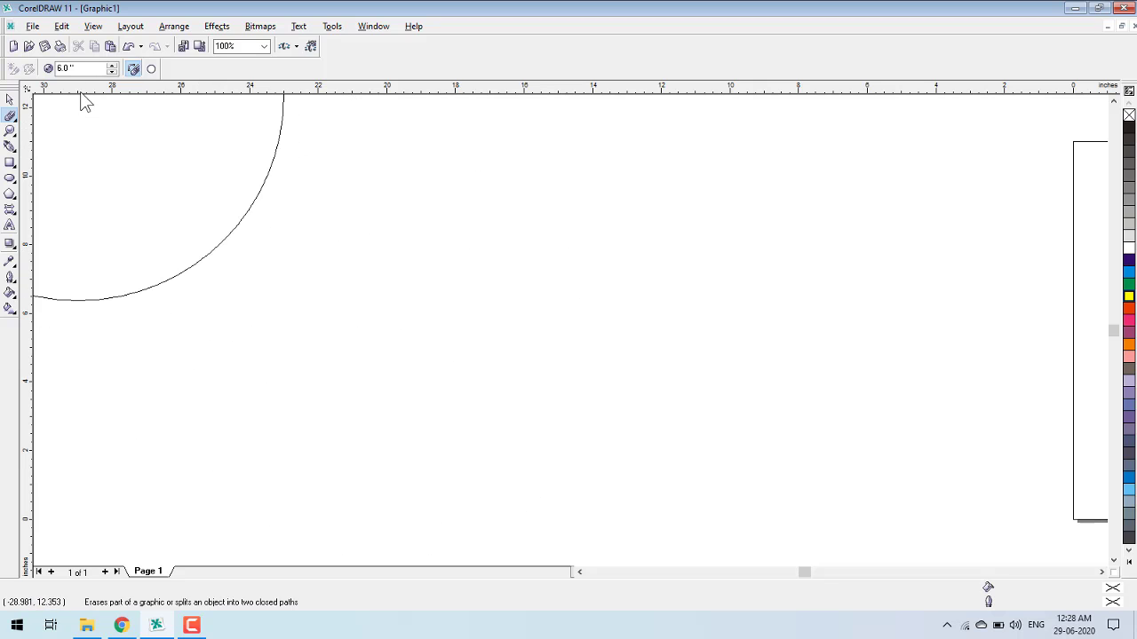
double_click(77, 68)
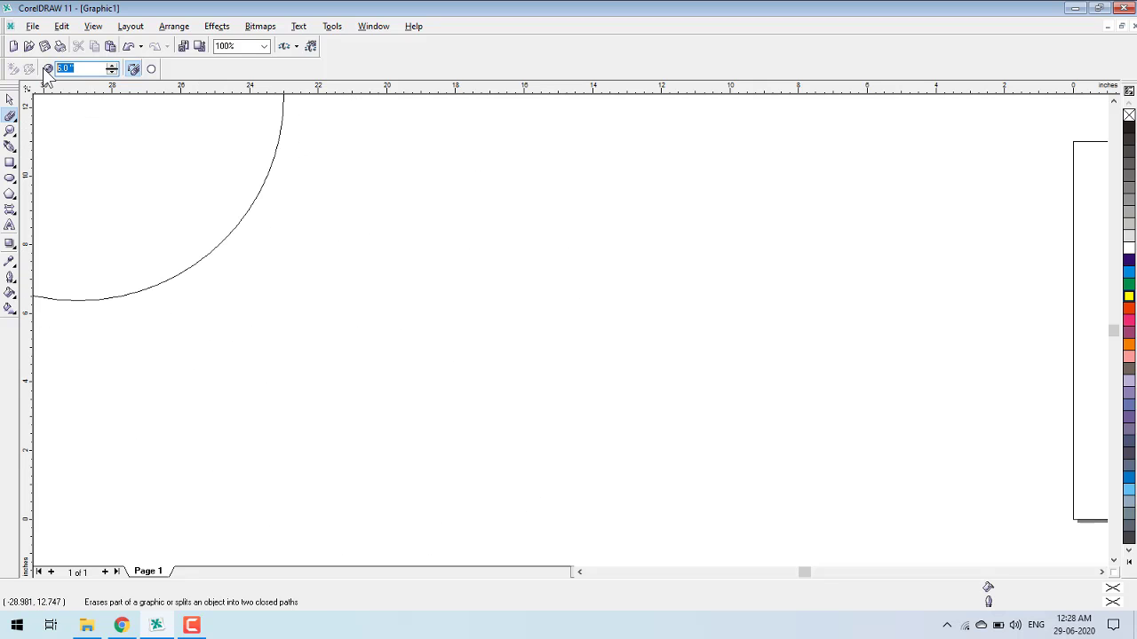
click(113, 72)
key(Return)
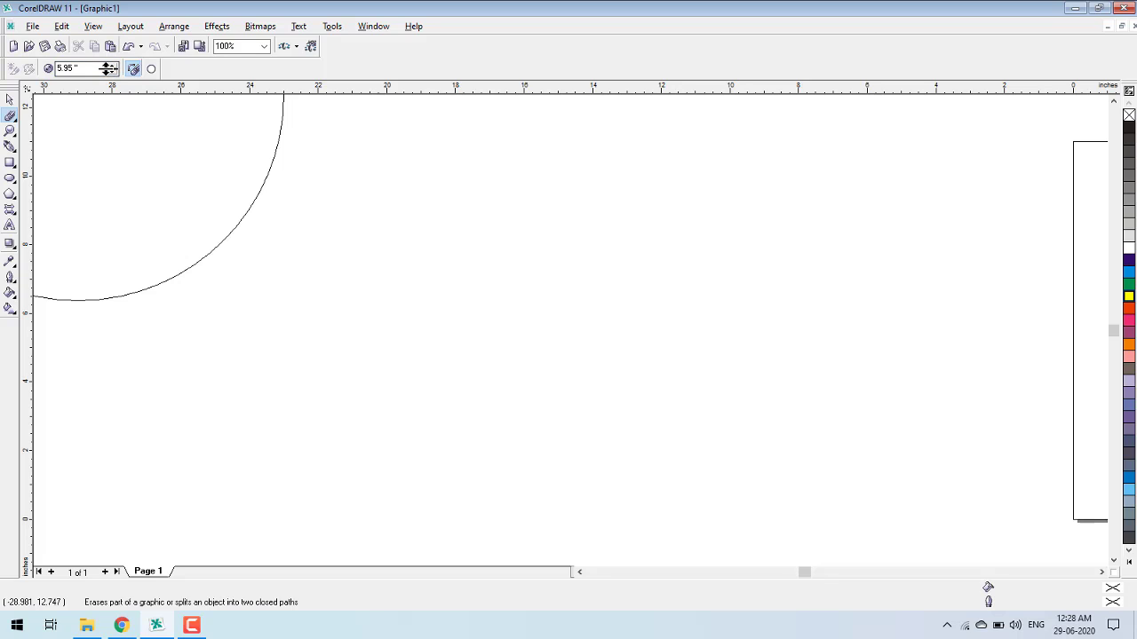
double_click(100, 68)
text(2)
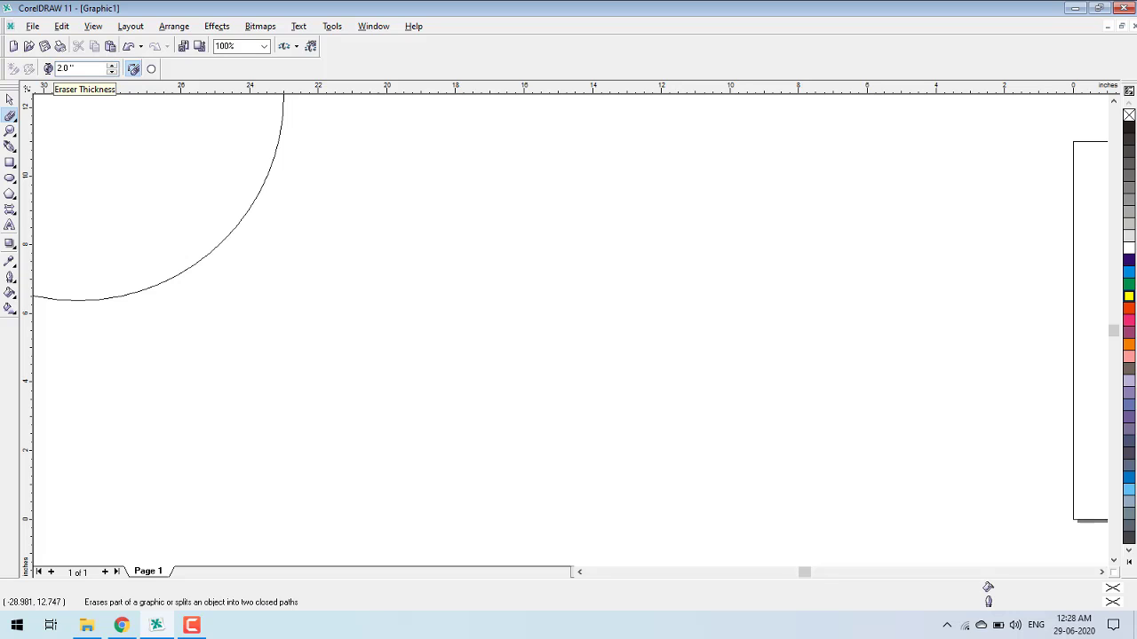
key(Return)
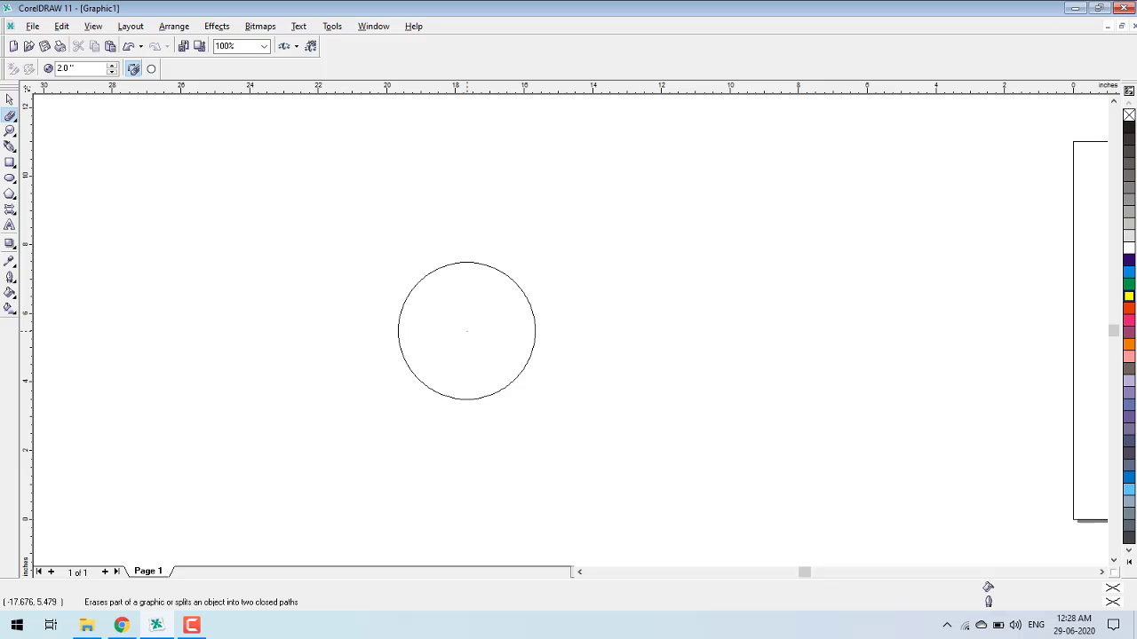
key(space)
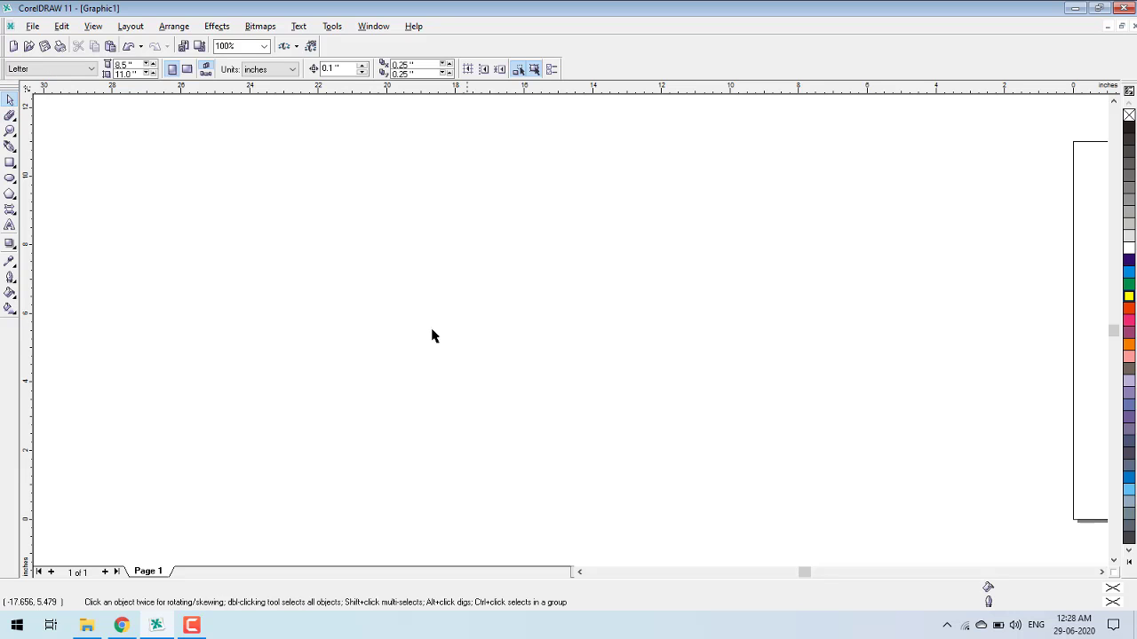
Step: Draw a rectangle about 14.1 by 7.0 inches to the left of the page and fill it with Red
click(11, 164)
drag(147, 183, 635, 425)
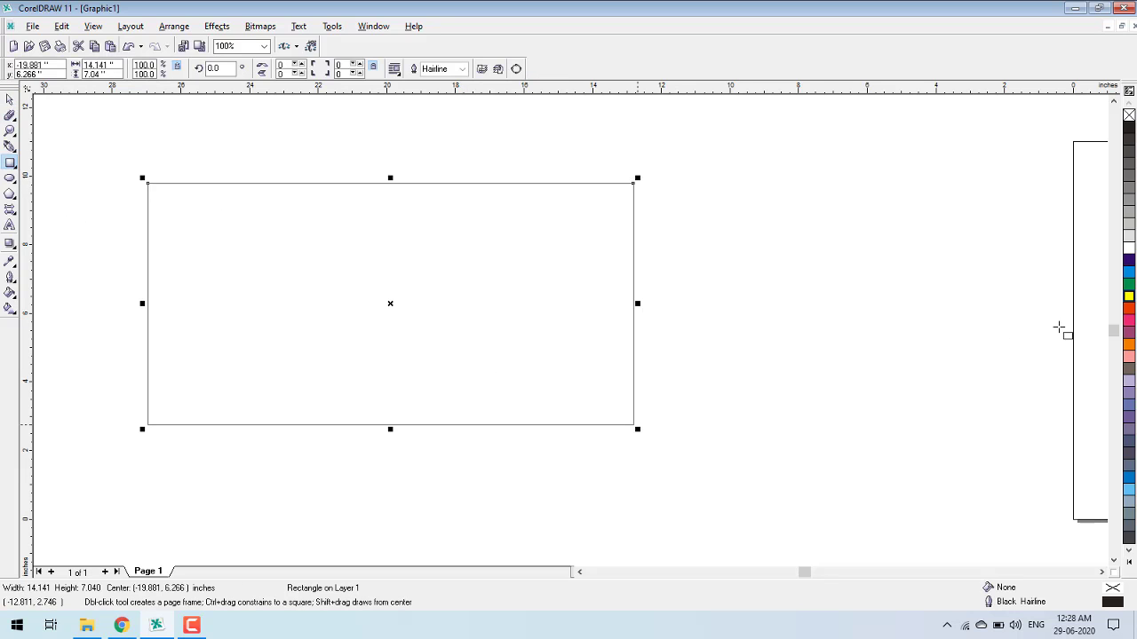
click(1129, 308)
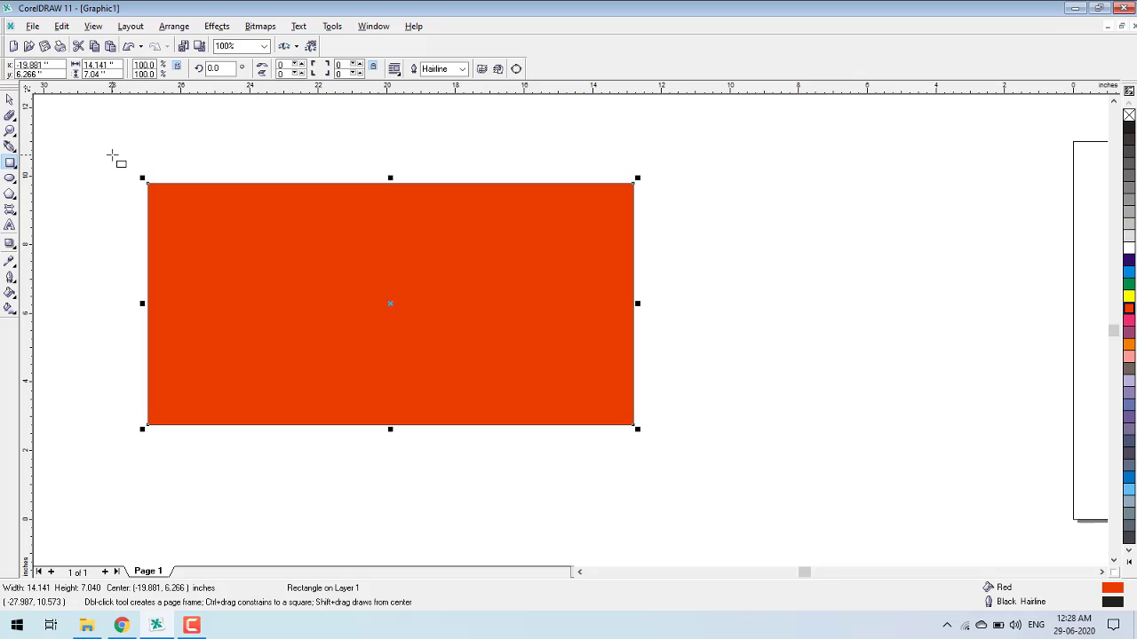
key(space)
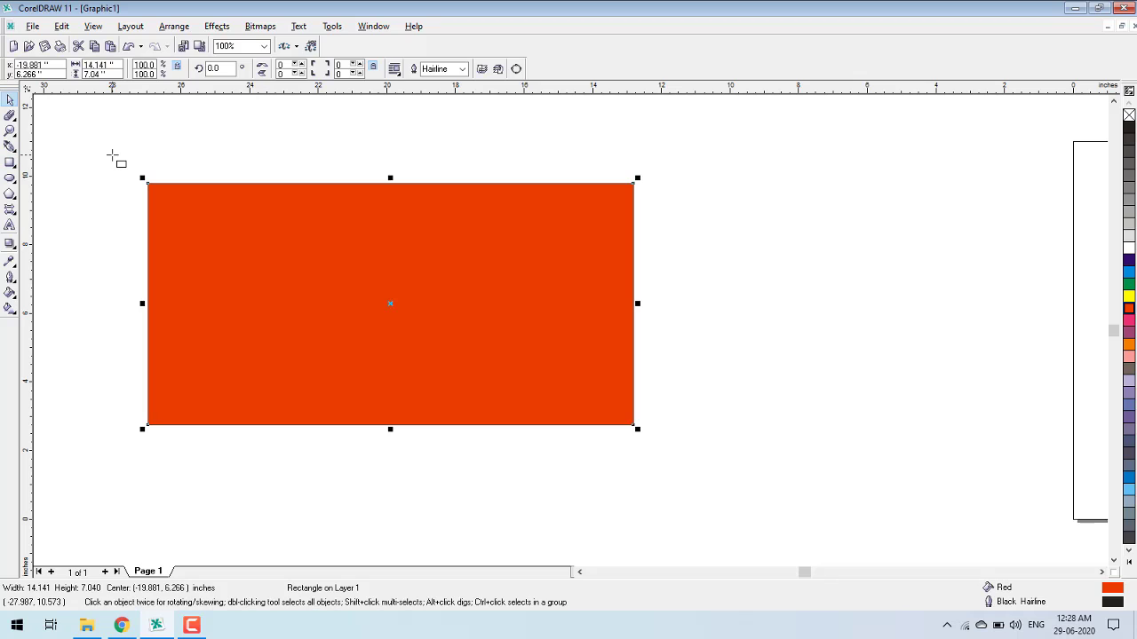
Step: Erase a straight, slightly descending band through the red rectangle from inside its left end past its right edge, and move the remaining shape toward the page
click(12, 126)
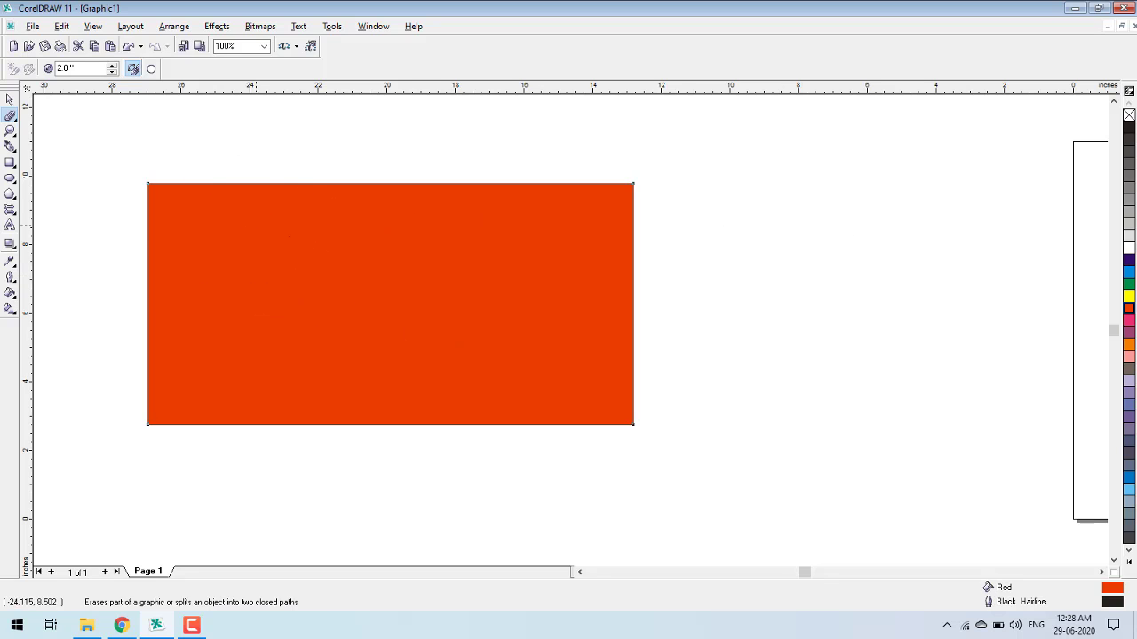
click(192, 257)
click(677, 321)
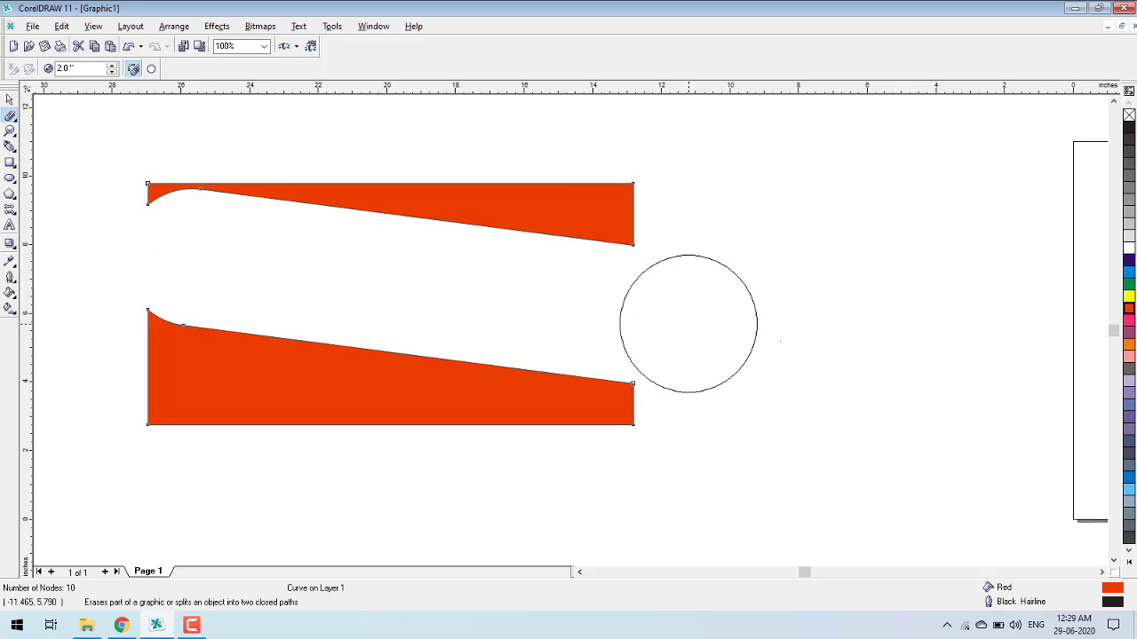
key(space)
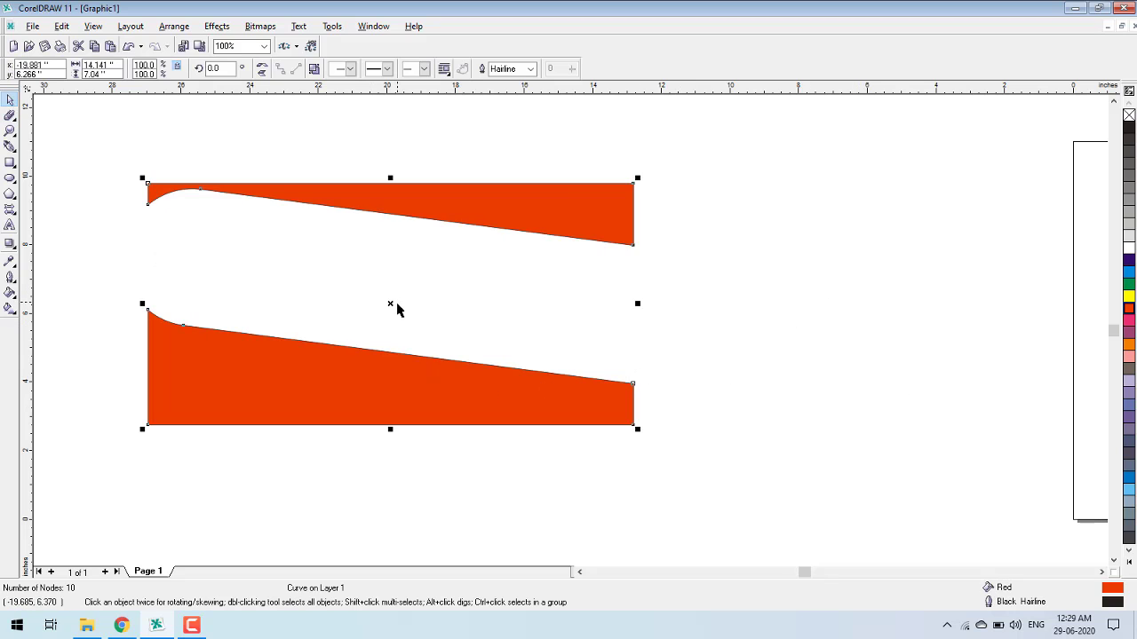
drag(389, 304, 782, 291)
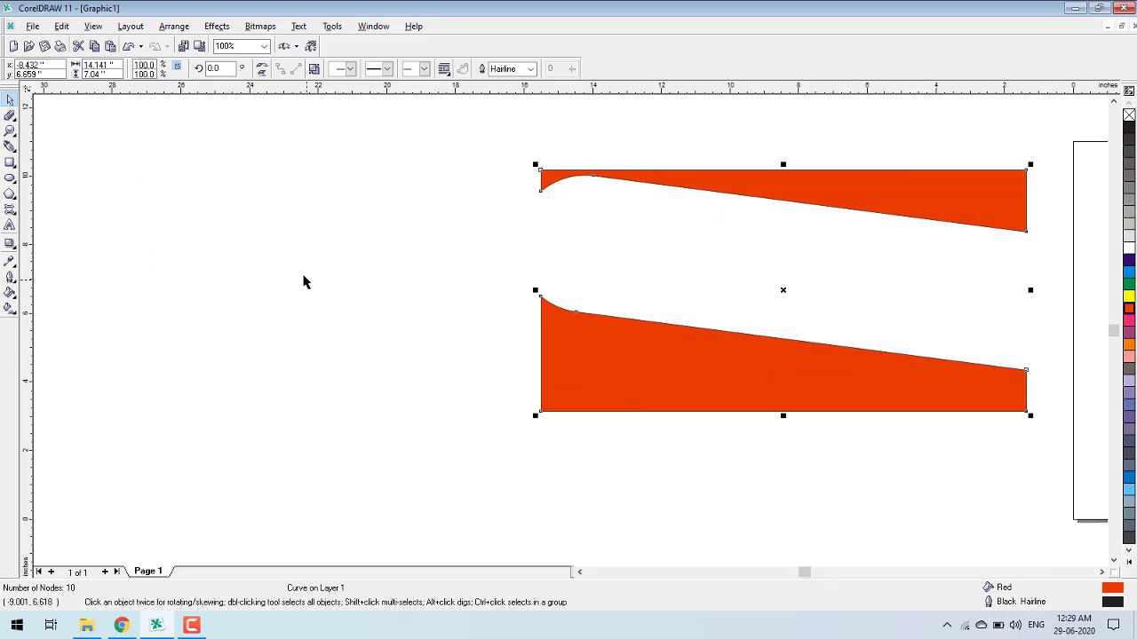
Step: Draw a rectangle about 10 by 4.8 inches left of the erased red shape and fill it with Blue
click(10, 163)
drag(81, 178, 425, 344)
click(1130, 264)
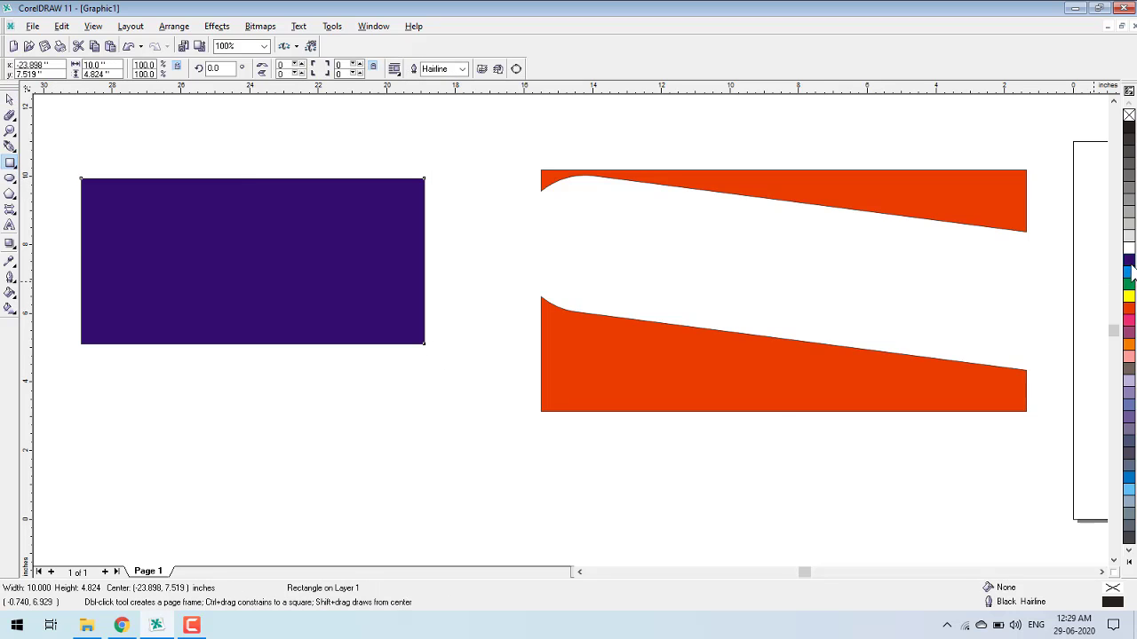
key(space)
Step: Delete the erased red shape
click(713, 424)
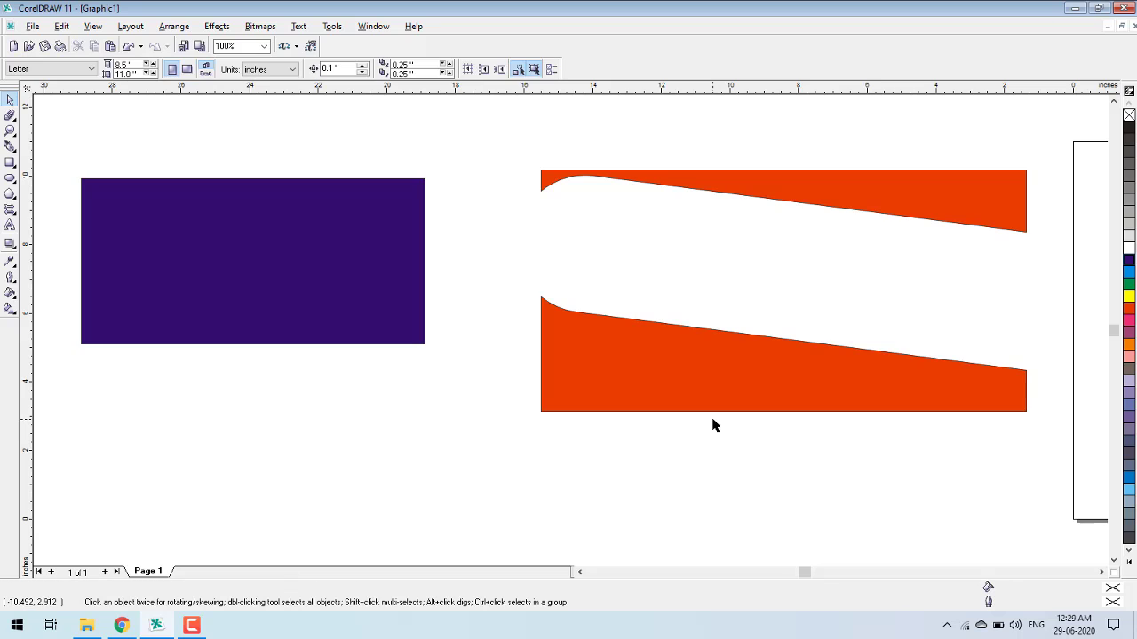
click(704, 411)
key(Delete)
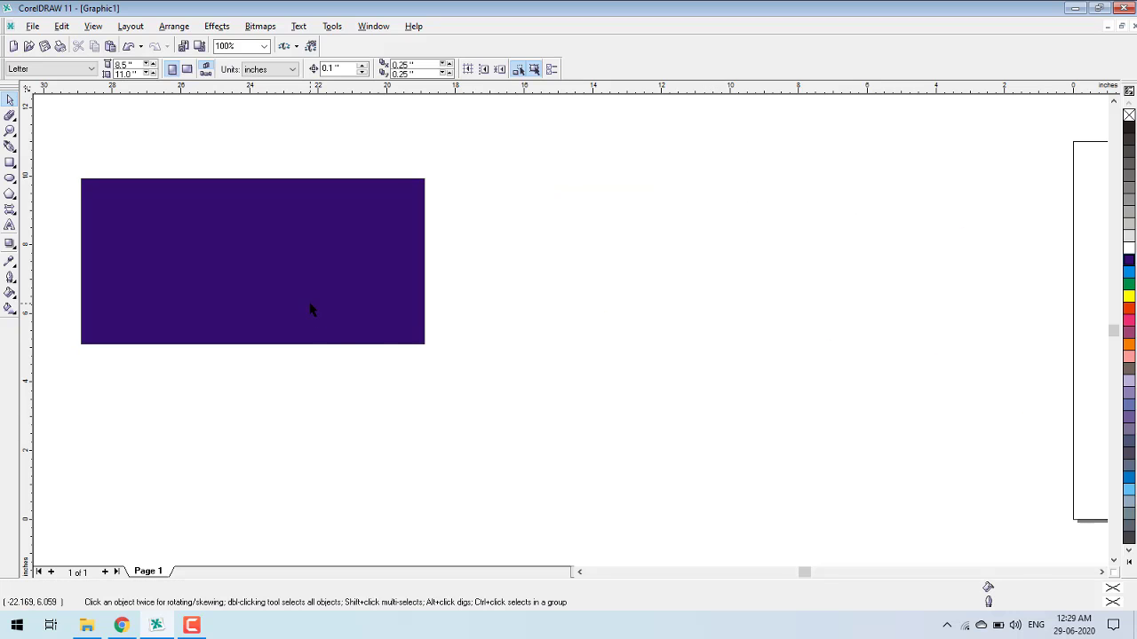
Step: Erase two separate round holes side by side in the blue rectangle with the round eraser, and move the rectangle close to the page's left edge
drag(238, 318, 466, 323)
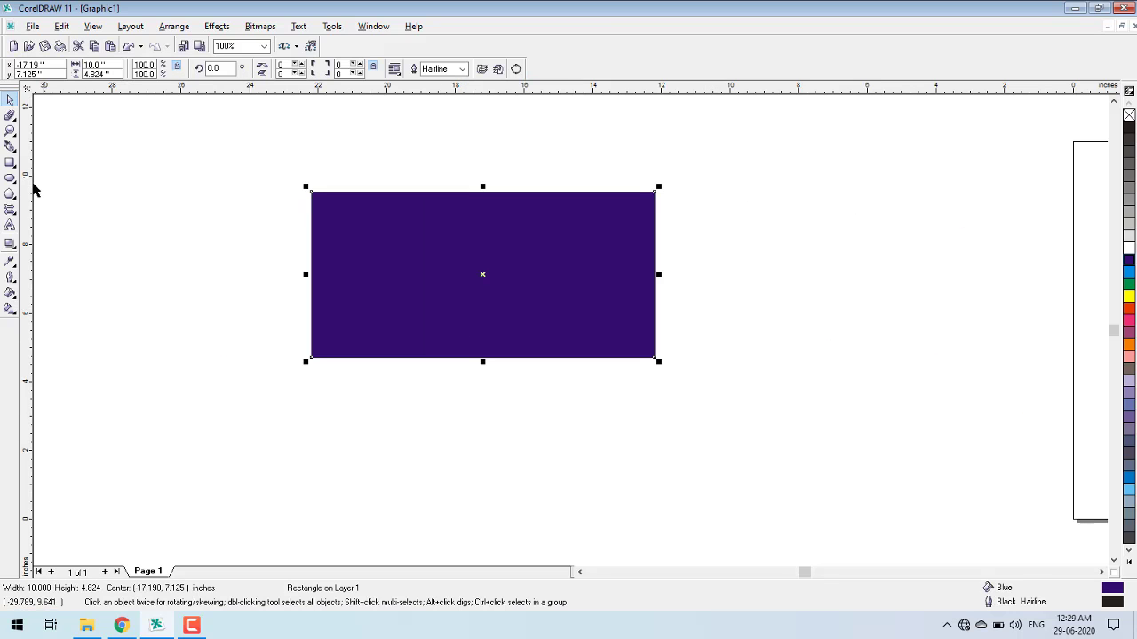
click(10, 115)
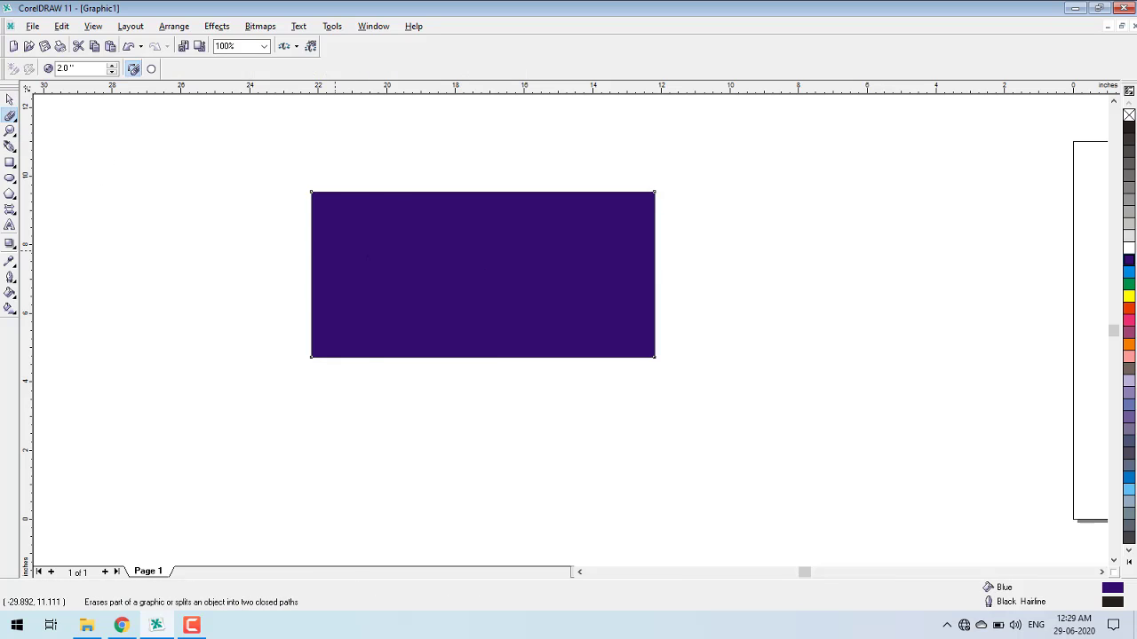
click(384, 273)
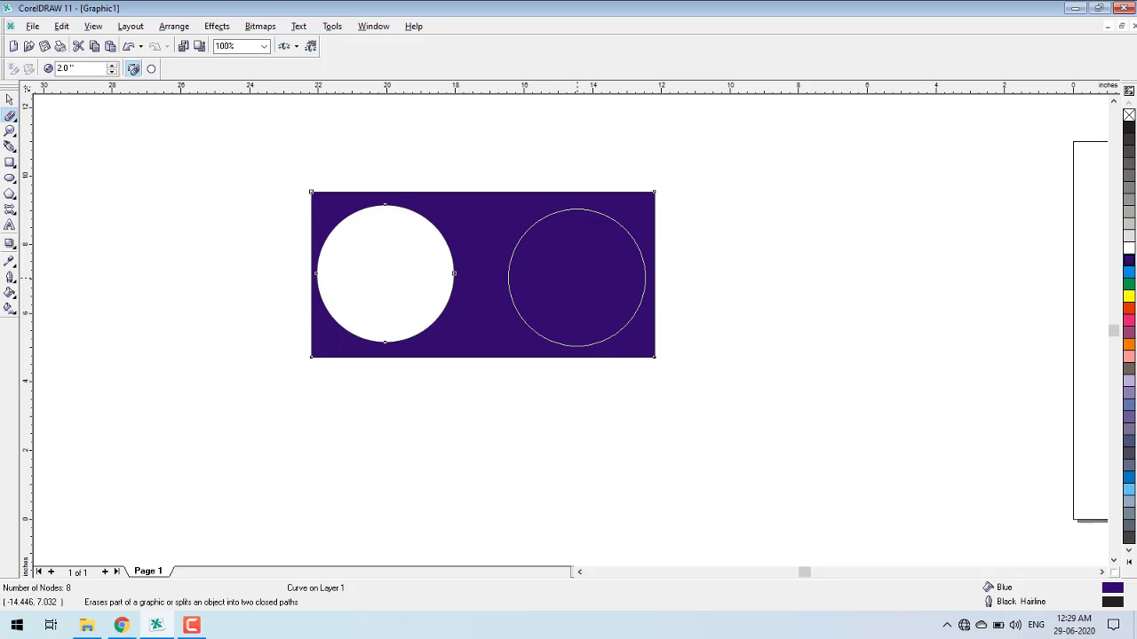
click(577, 277)
key(space)
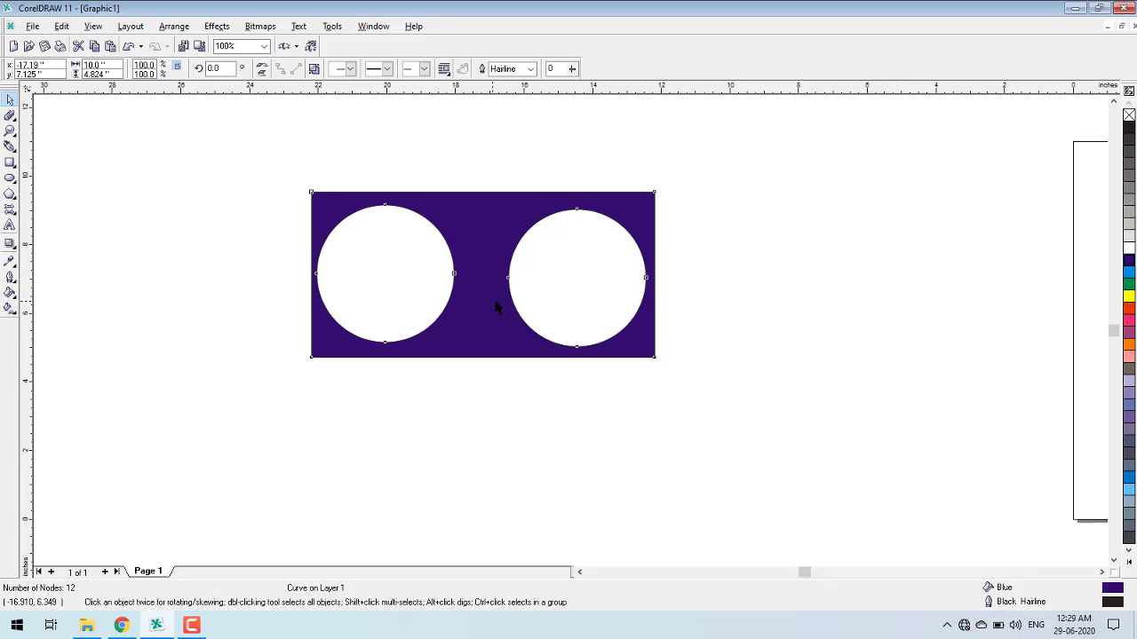
mouse_move(500, 310)
mouse_down()
mouse_move(814, 287)
mouse_move(848, 297)
mouse_up()
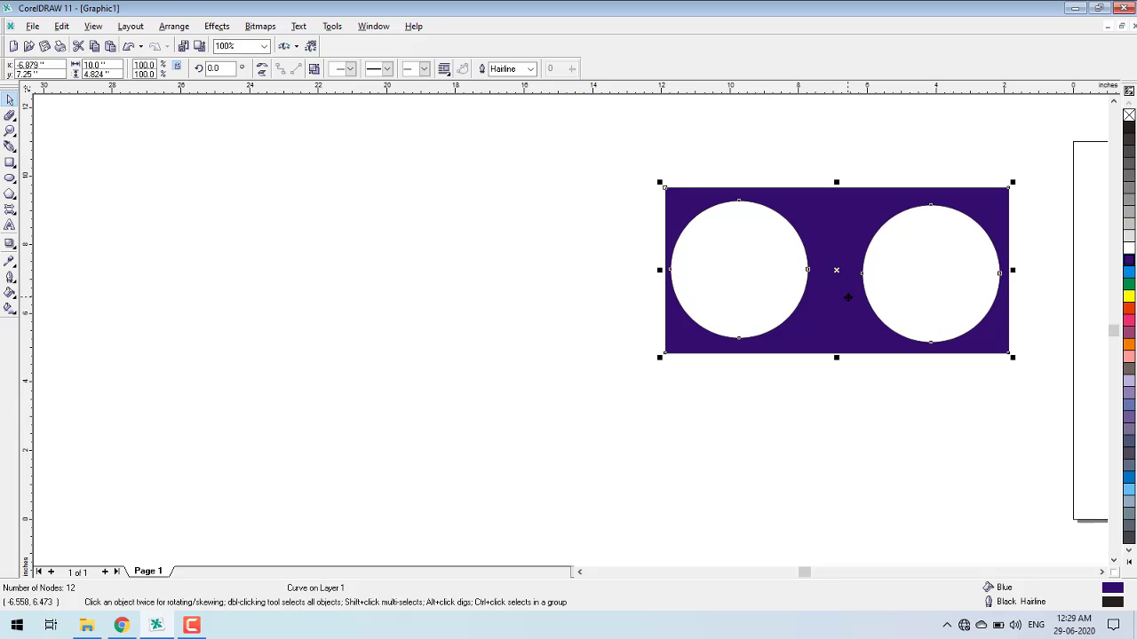
drag(827, 309, 849, 306)
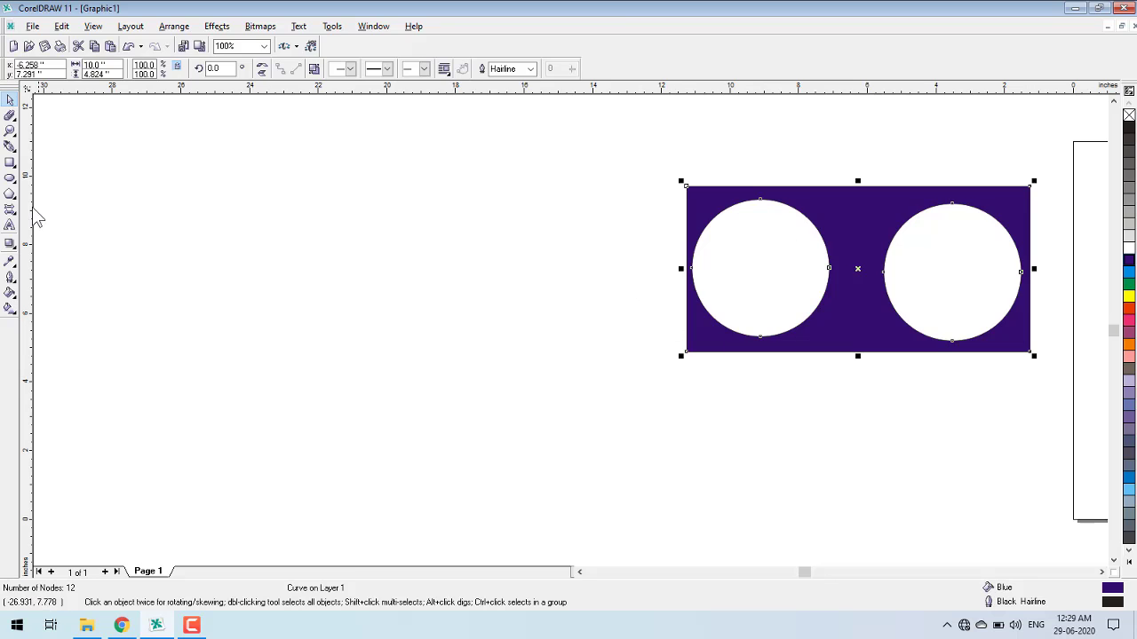
Step: Draw a rectangle about 12.3 by 4.6 inches left of the blue shape and fill it with Yellow
click(10, 163)
mouse_move(98, 197)
mouse_down()
mouse_move(320, 311)
mouse_move(523, 356)
mouse_up()
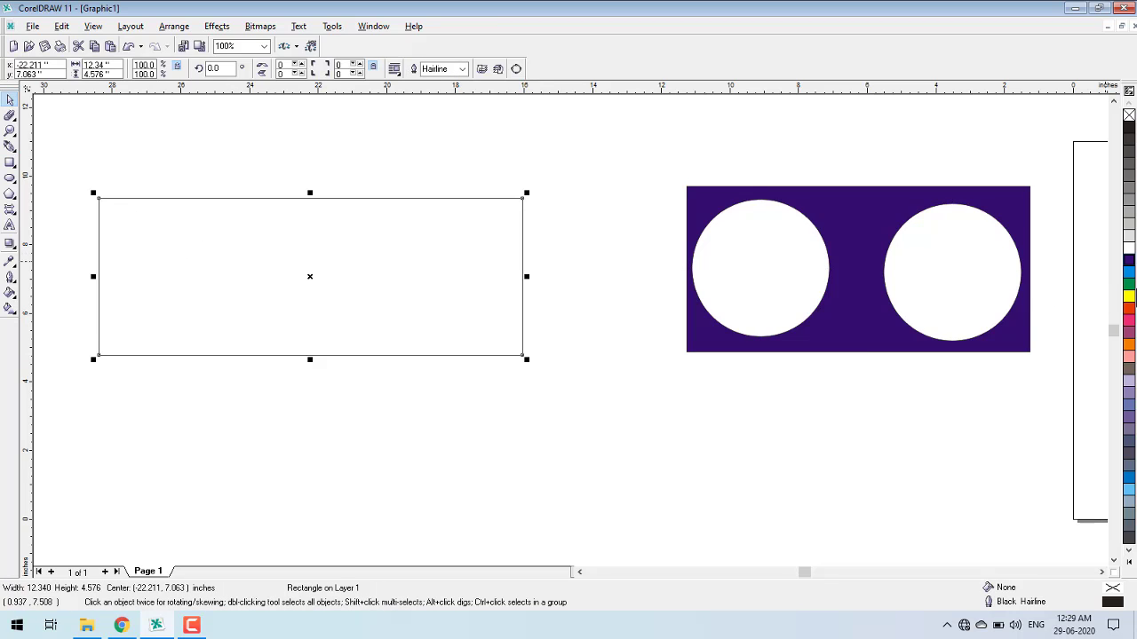
click(1129, 296)
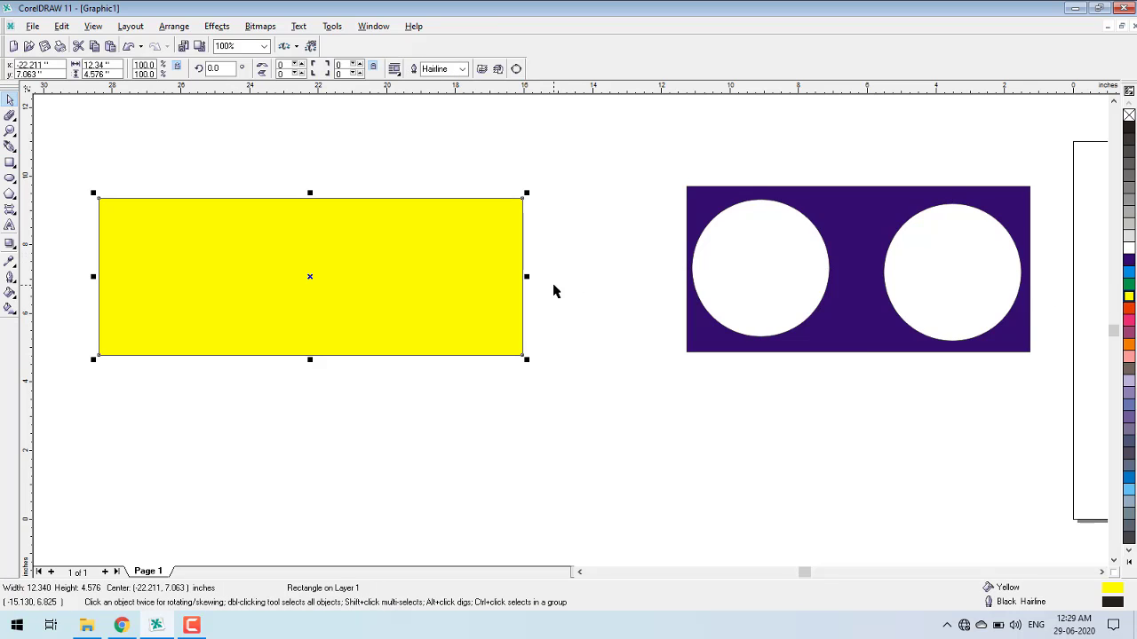
Step: Erase a straight horizontal band inside the yellow rectangle with the square nib, leaving a thin frame, and move the frame beside the blue shape
click(12, 124)
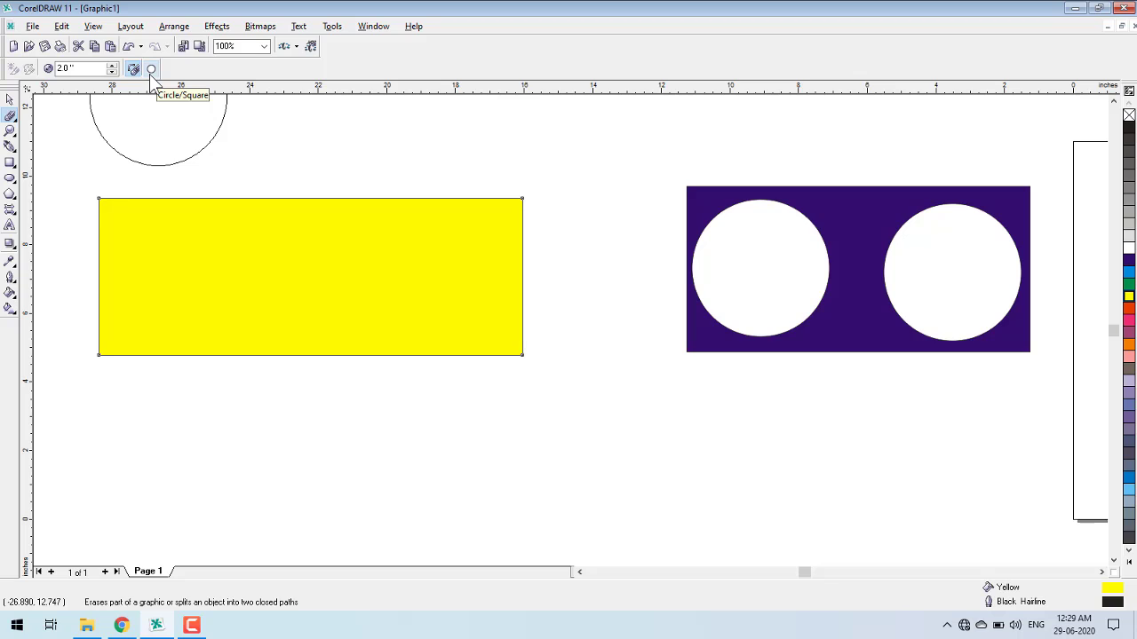
click(150, 70)
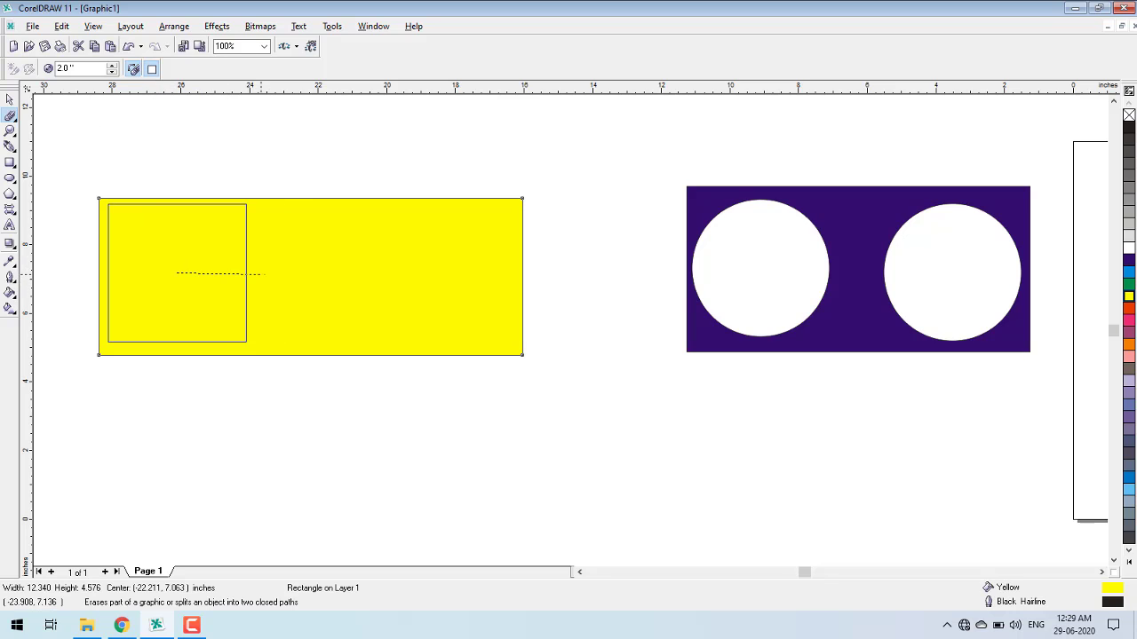
click(177, 273)
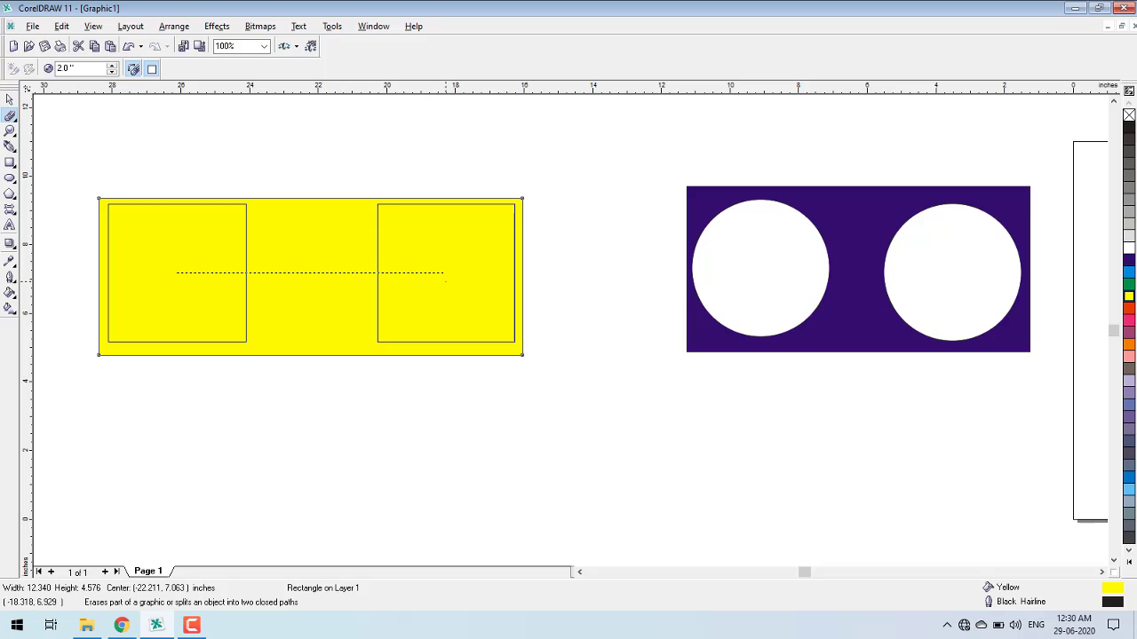
click(444, 282)
key(space)
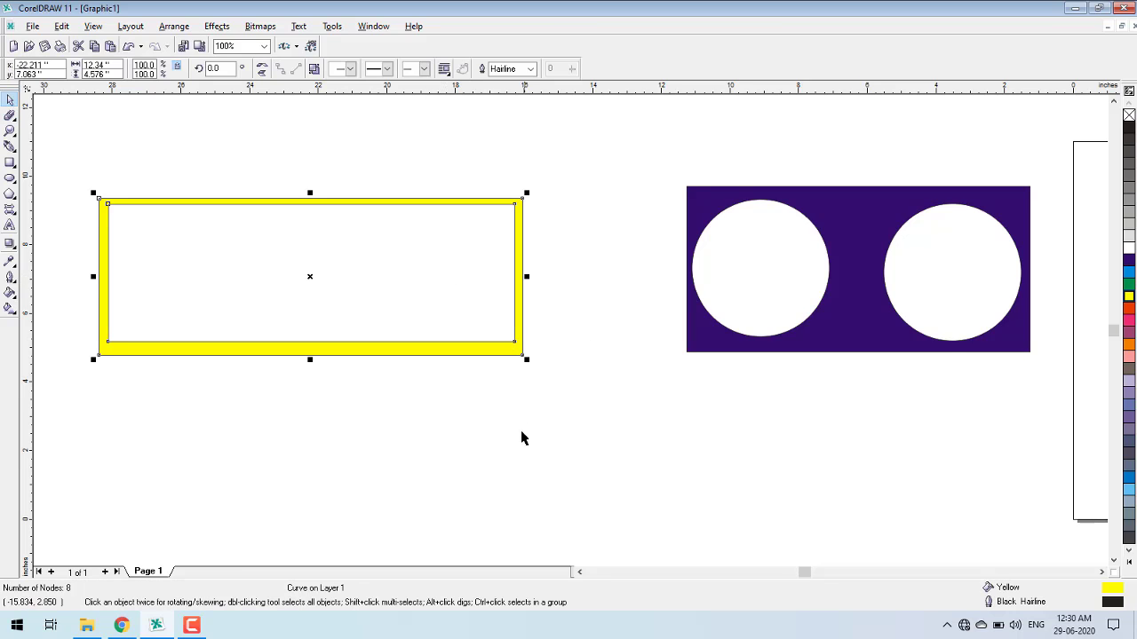
click(521, 438)
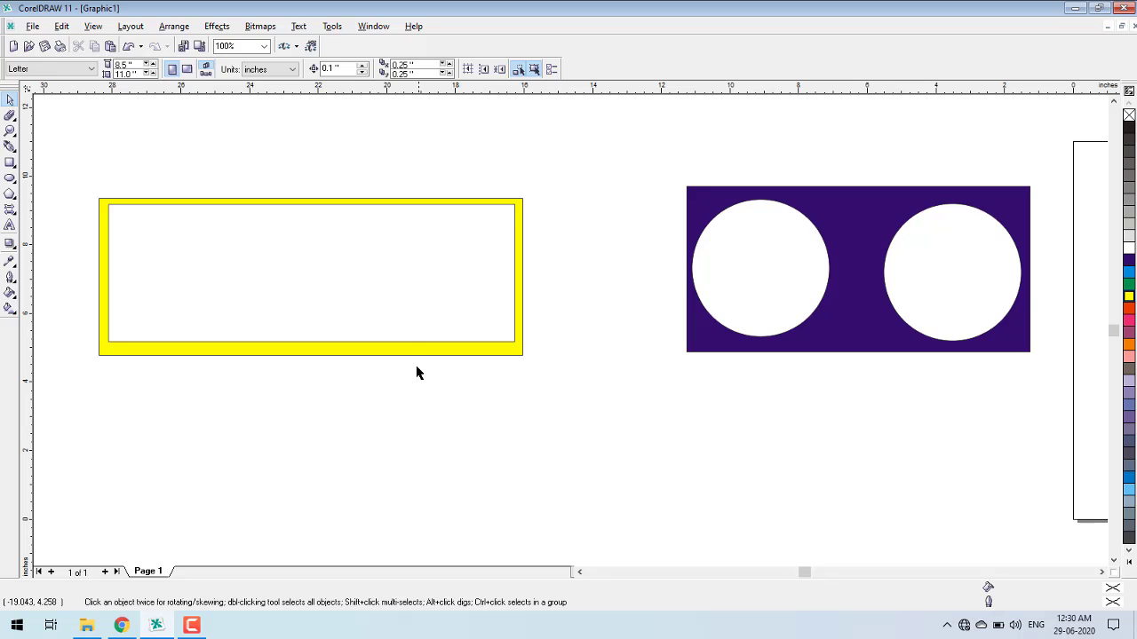
drag(405, 348, 533, 343)
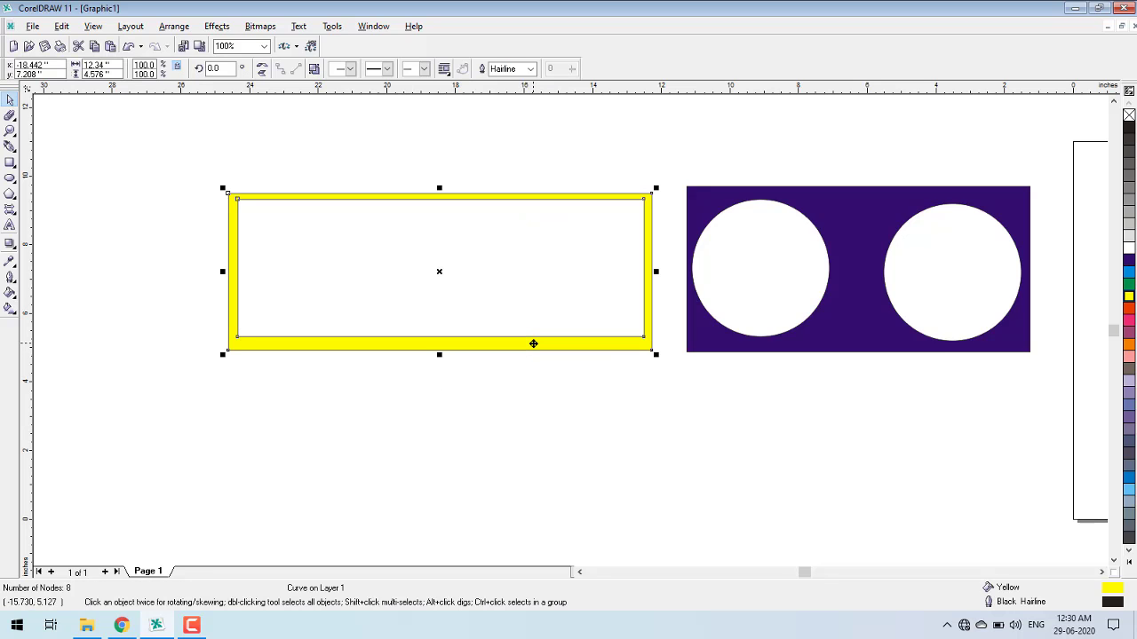